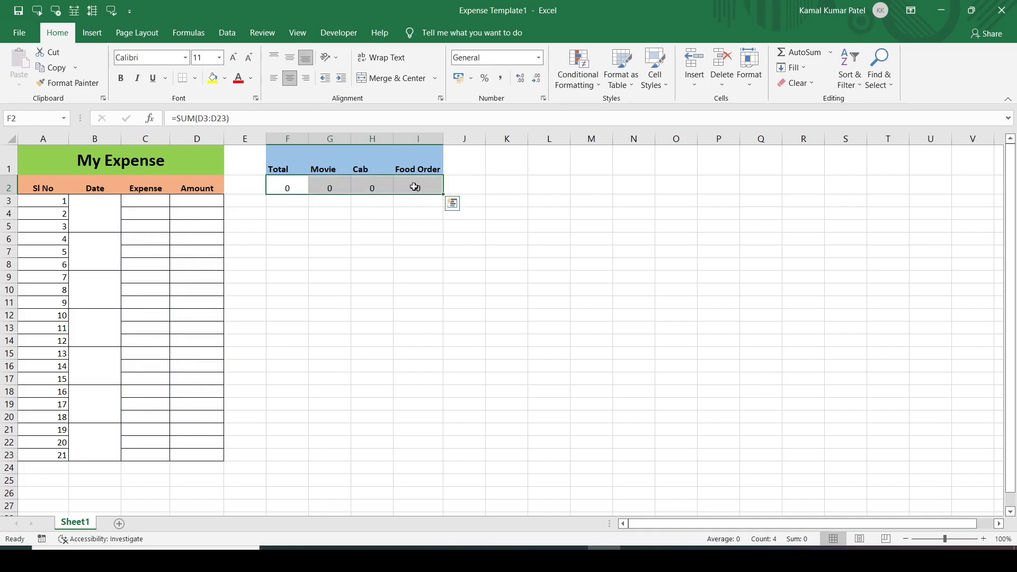
Select the entire worksheet and clear the Locked protection option for every cell.
left_click(324, 305)
key("ctrl+a")
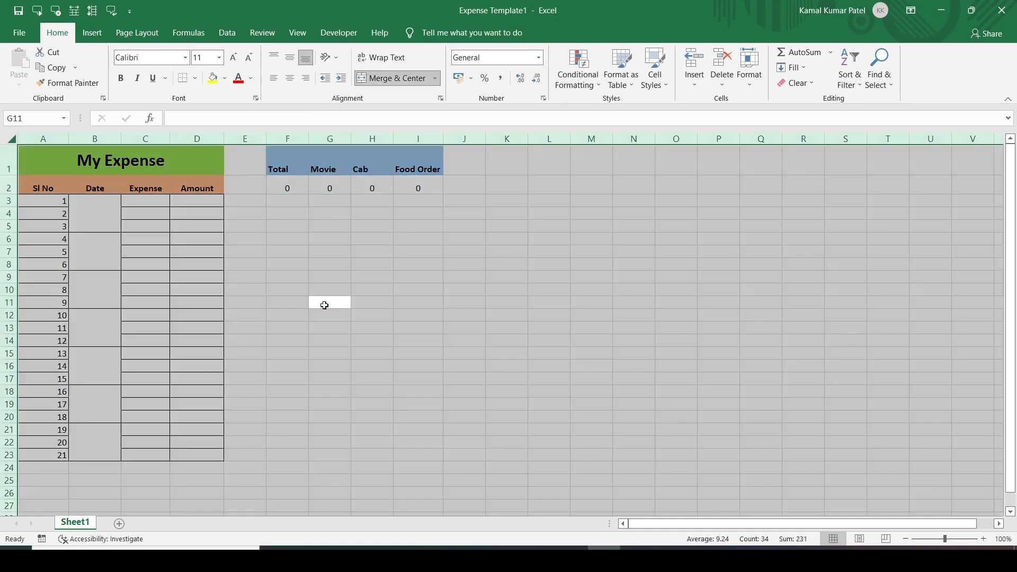
right_click(324, 305)
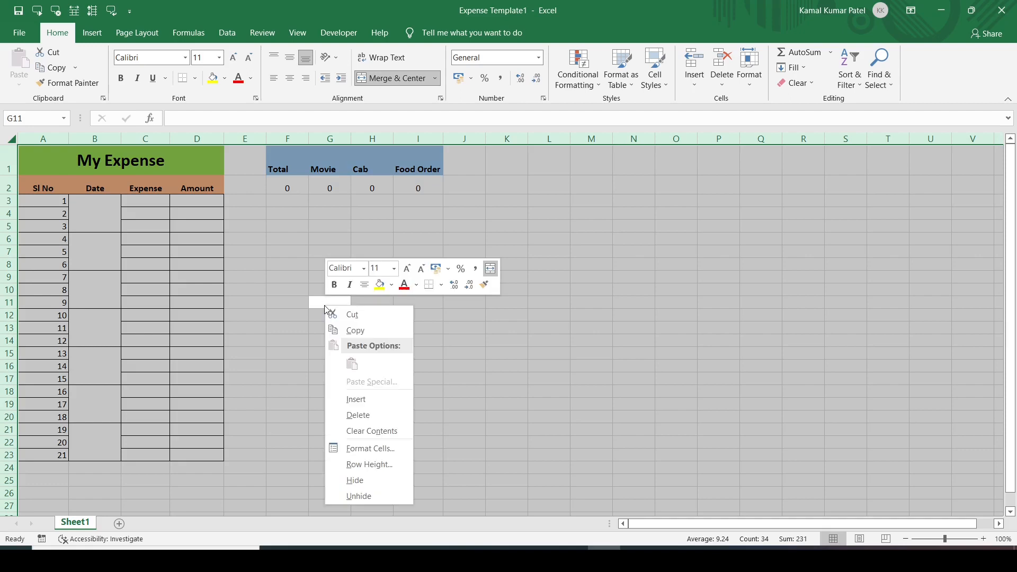
left_click(362, 449)
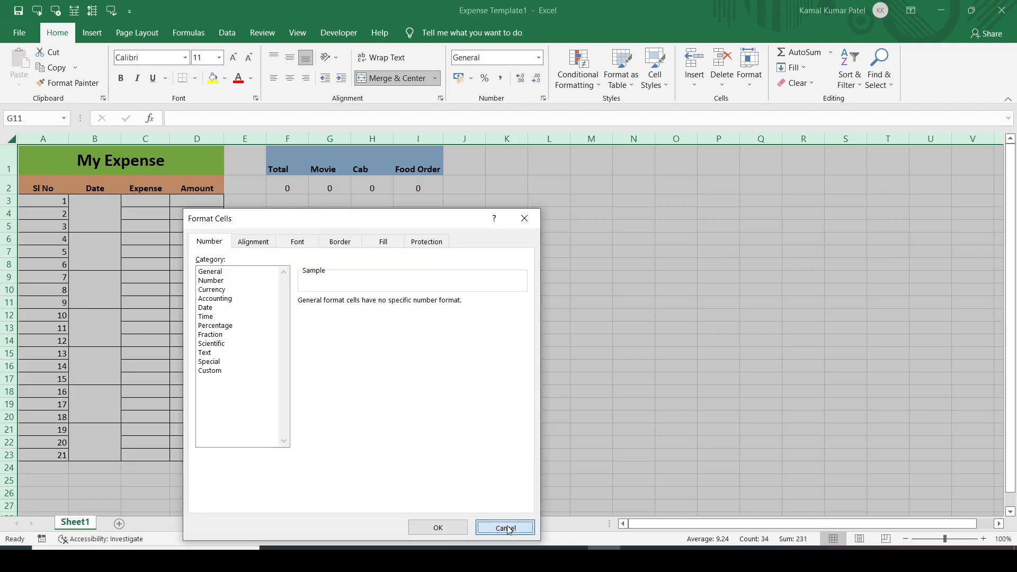
left_click(506, 527)
key("ctrl+1")
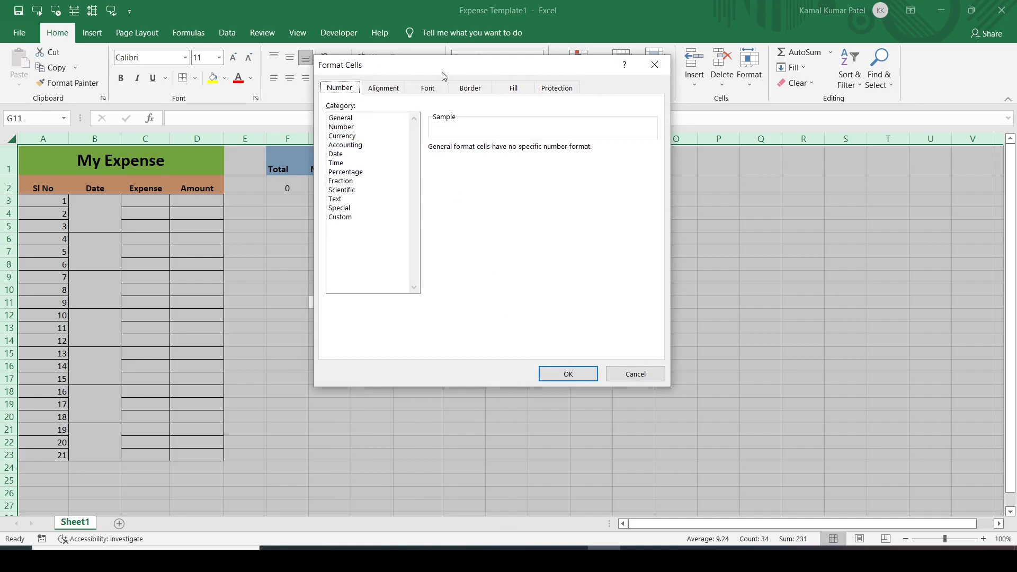
left_click(559, 89)
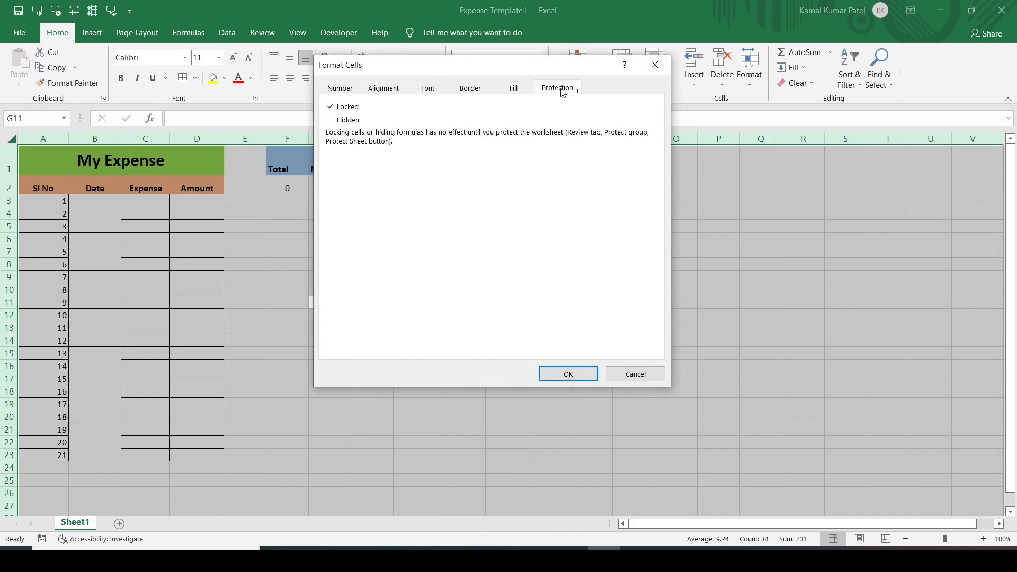
left_click(331, 108)
left_click(560, 376)
left_click(214, 213)
Inspect cell D4's Format Cells settings and close them unchanged.
right_click(214, 213)
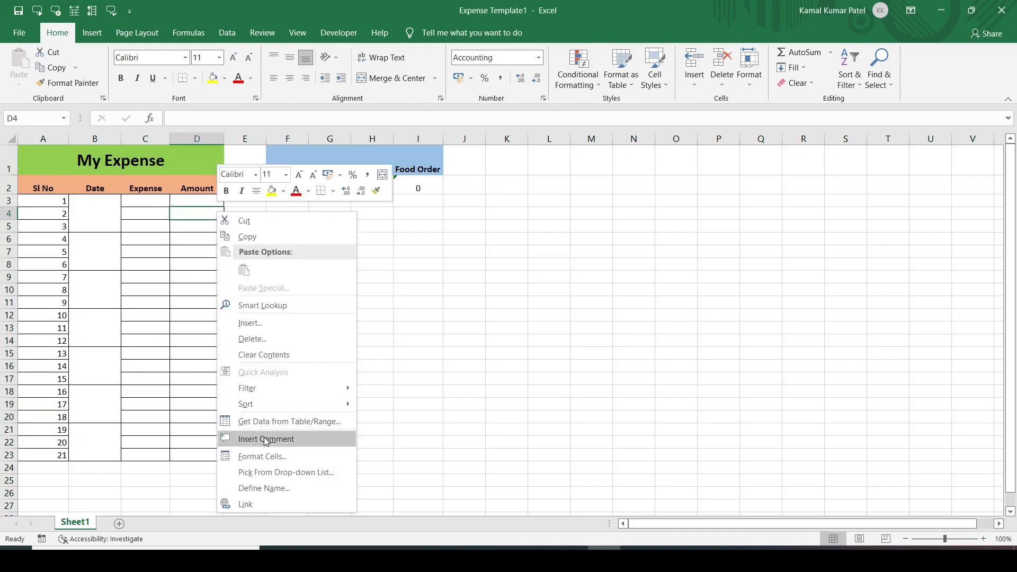
left_click(257, 457)
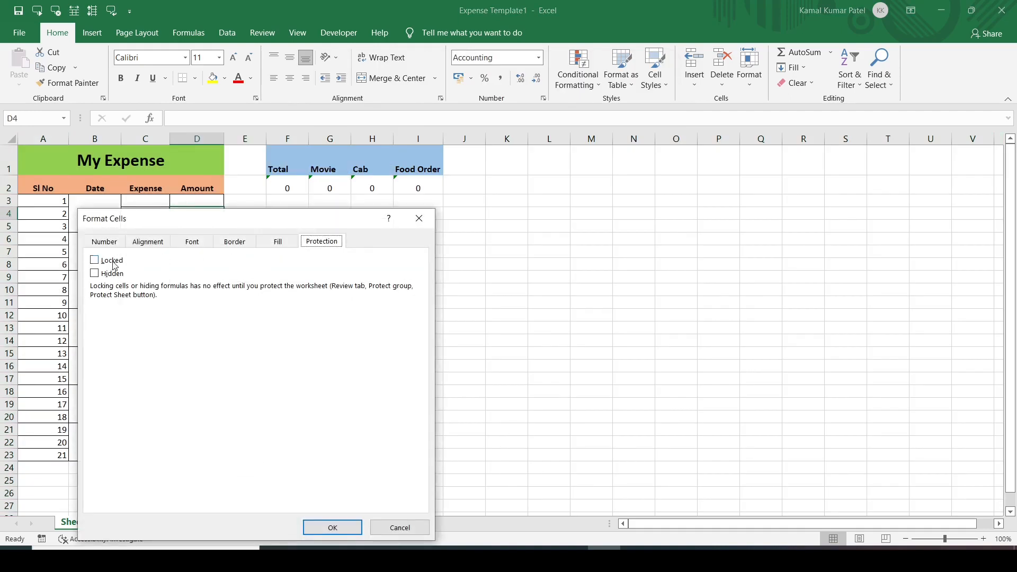
left_click(418, 221)
Select the summary block F1:I2 and tick Locked on its Protection settings.
left_click_drag(283, 158, 420, 188)
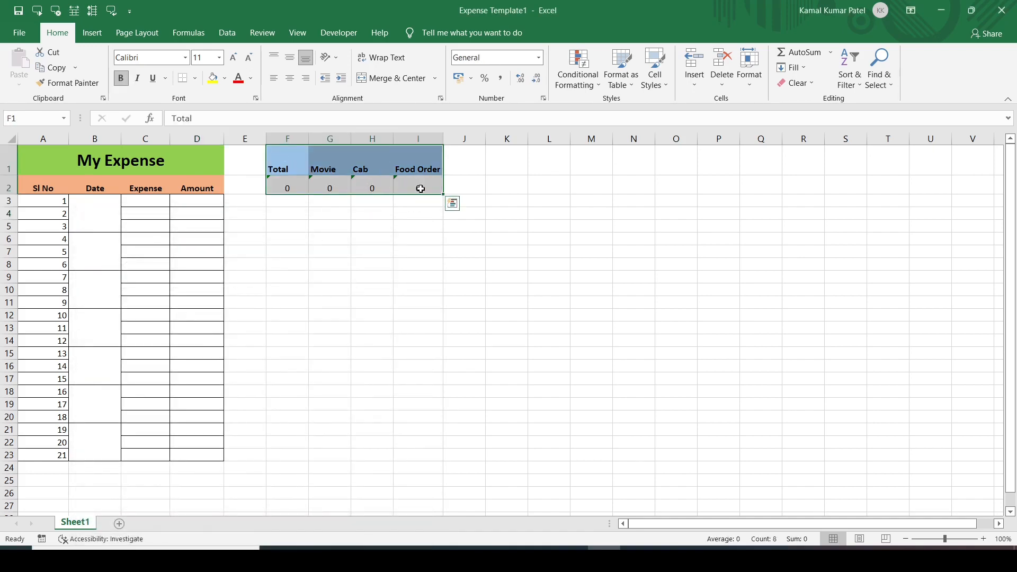
right_click(292, 172)
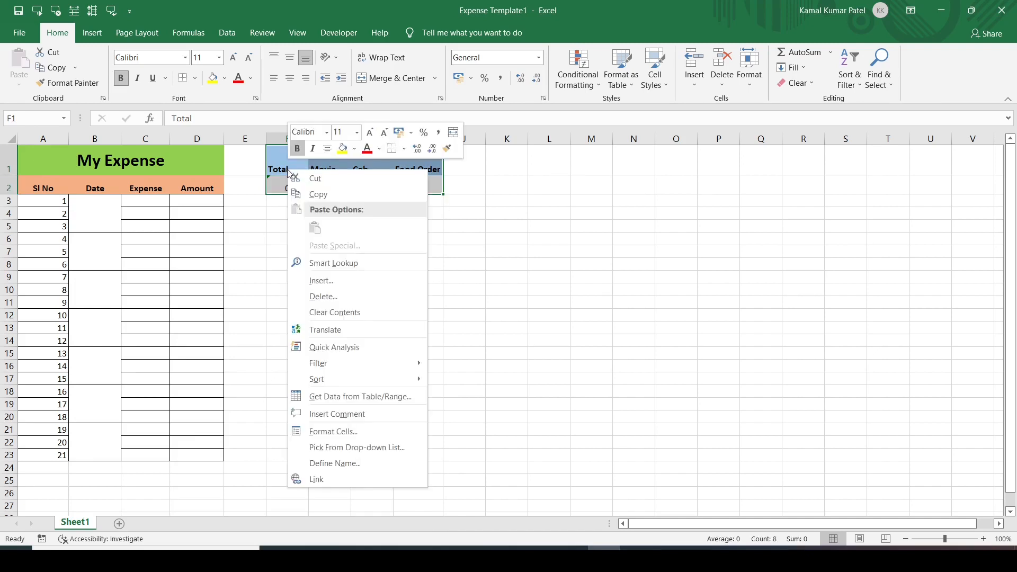
left_click(316, 432)
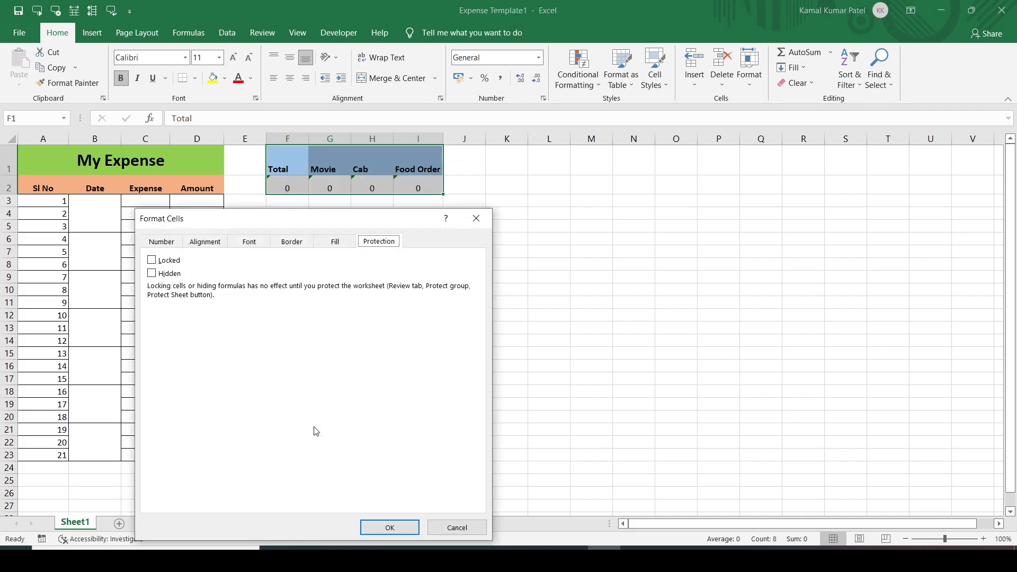
left_click(152, 260)
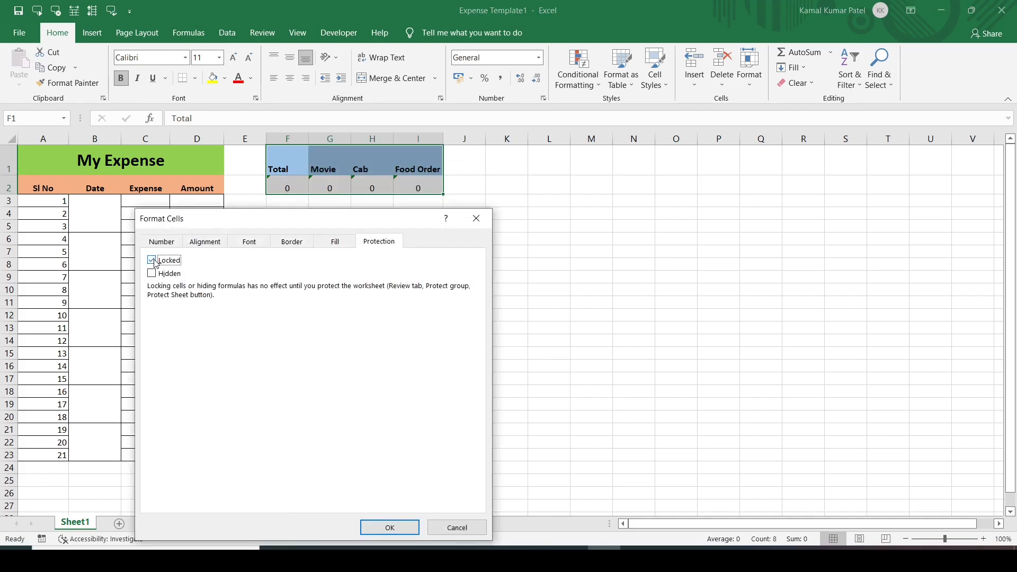
left_click(390, 532)
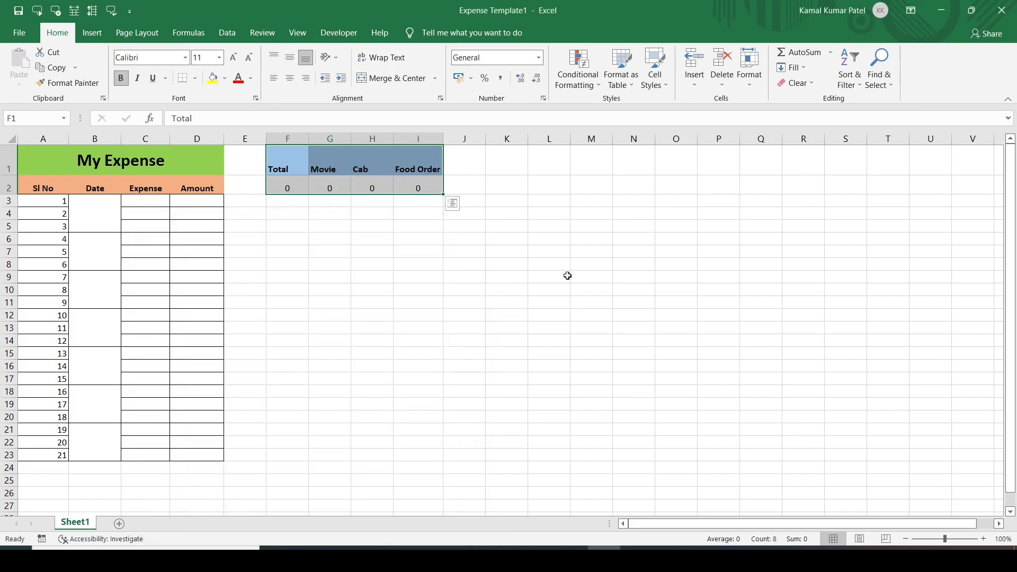
left_click(629, 240)
right_click(629, 240)
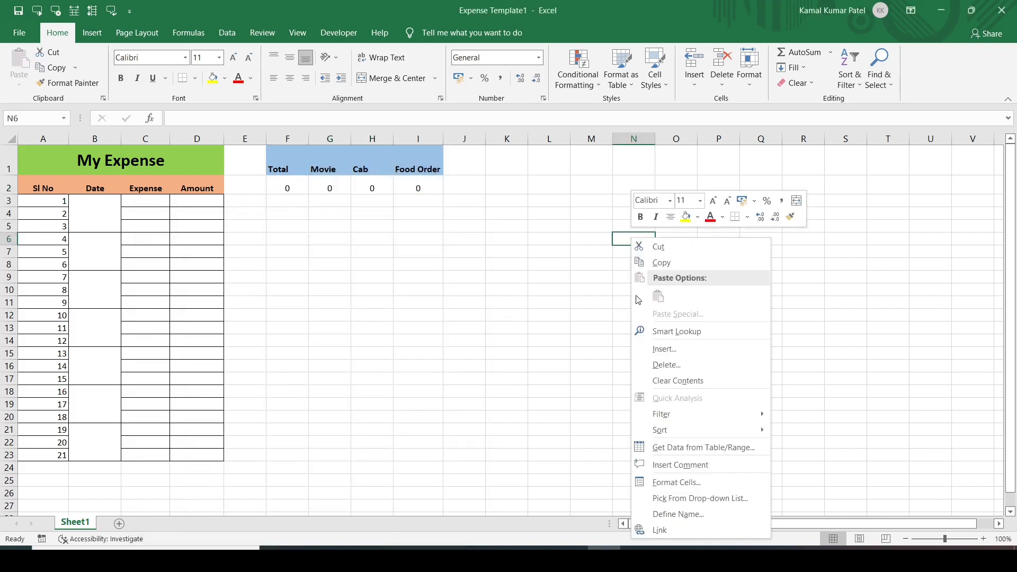
left_click(670, 483)
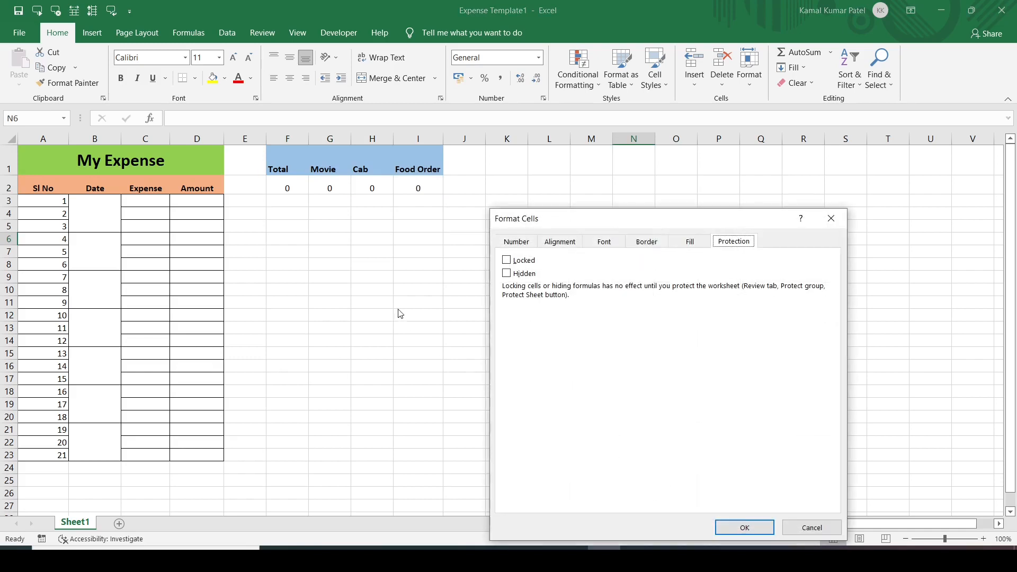
left_click(507, 260)
left_click(840, 223)
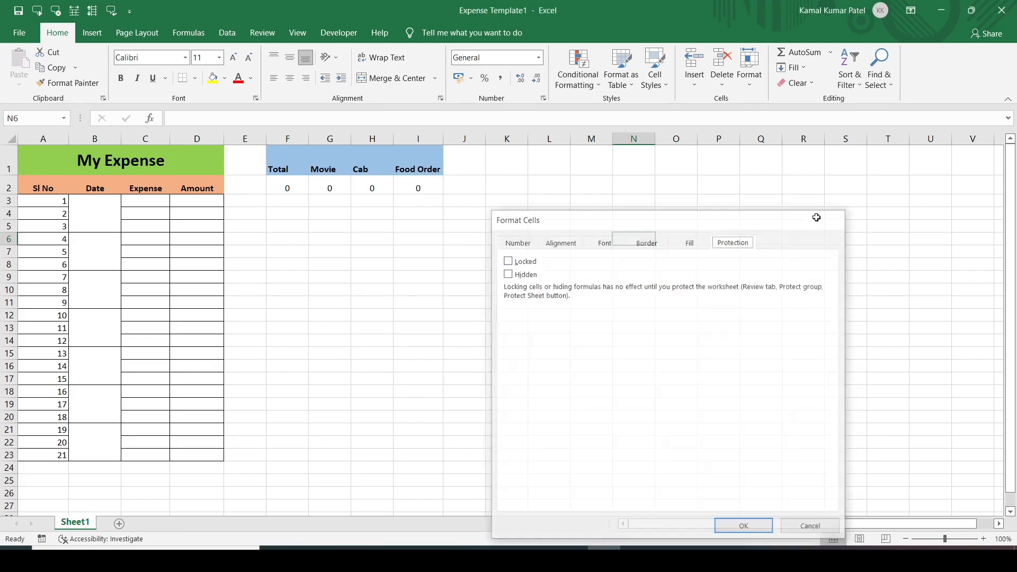
left_click(418, 188)
right_click(418, 188)
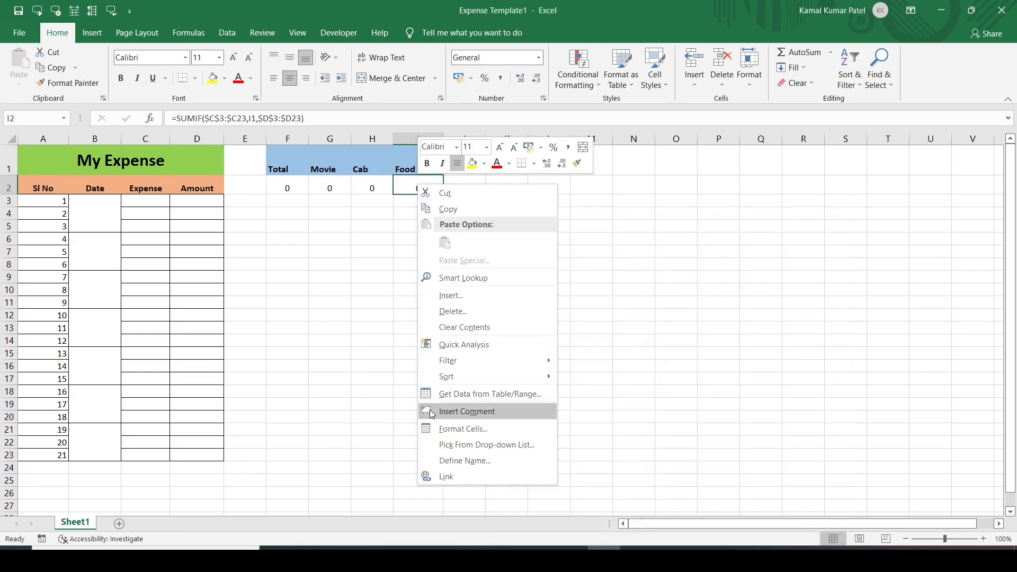
left_click(435, 429)
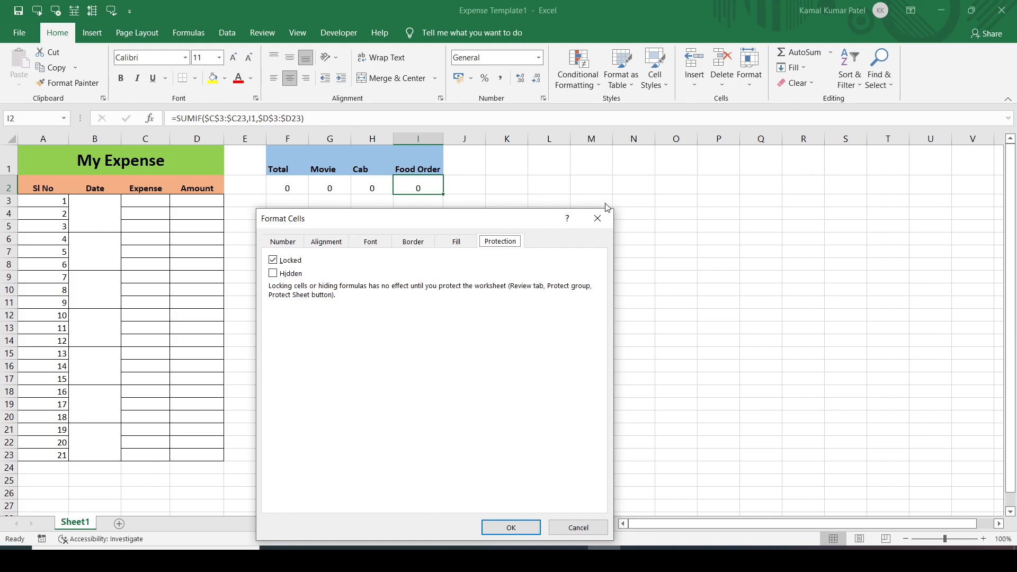
left_click(597, 218)
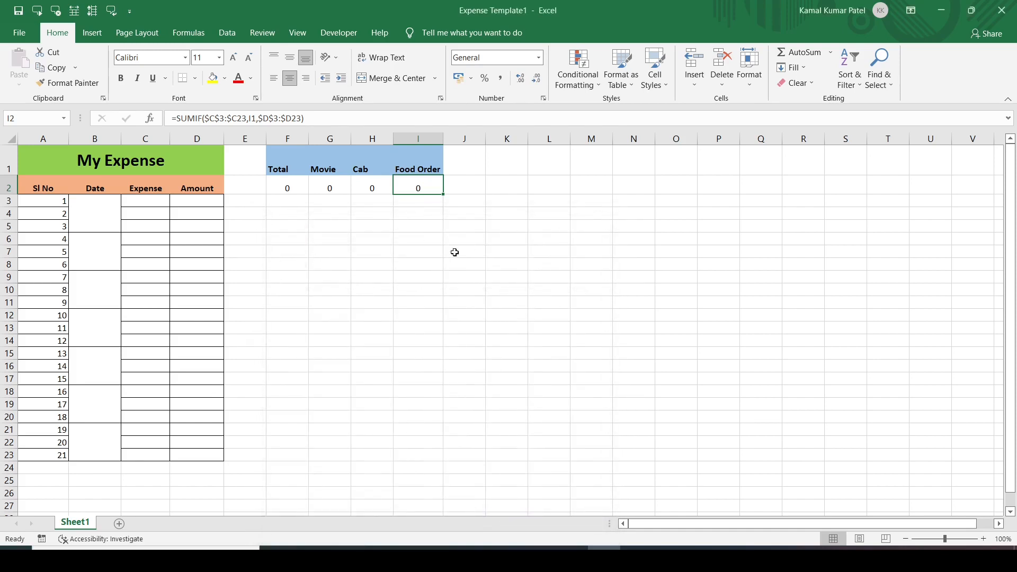
Protect Sheet1 with a password, entering it and then confirming it.
right_click(74, 527)
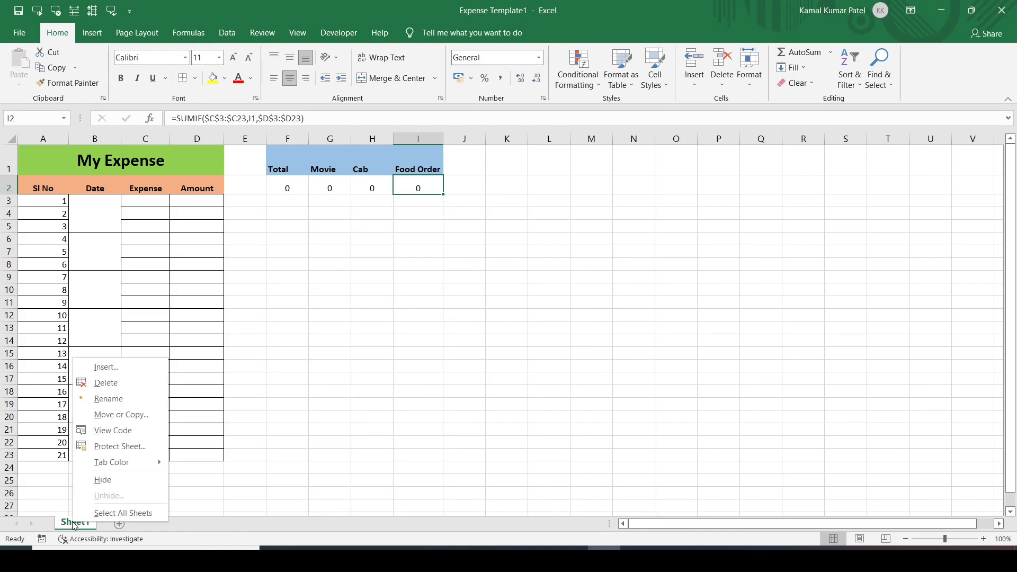
left_click(110, 449)
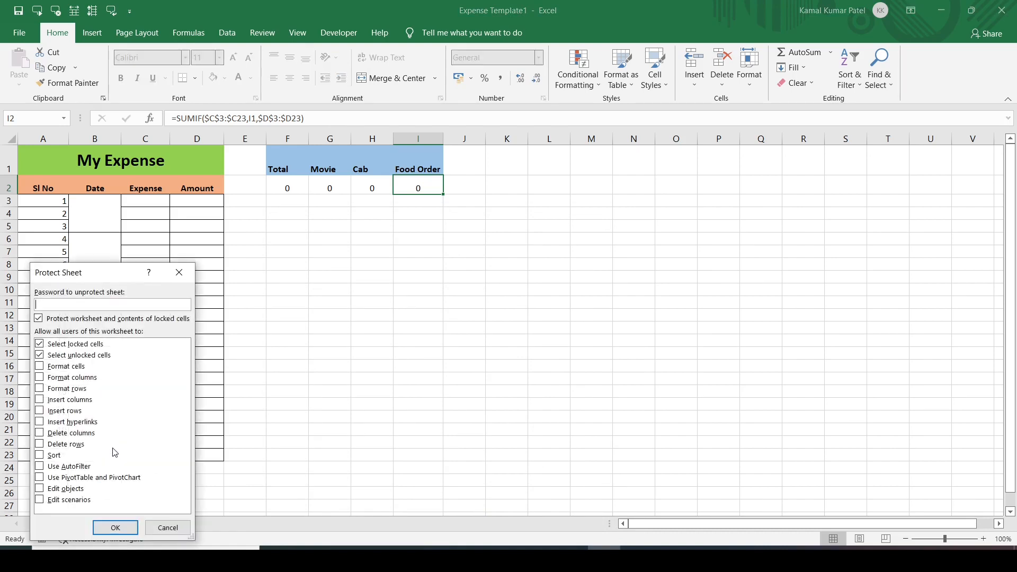
type("12")
key("Return")
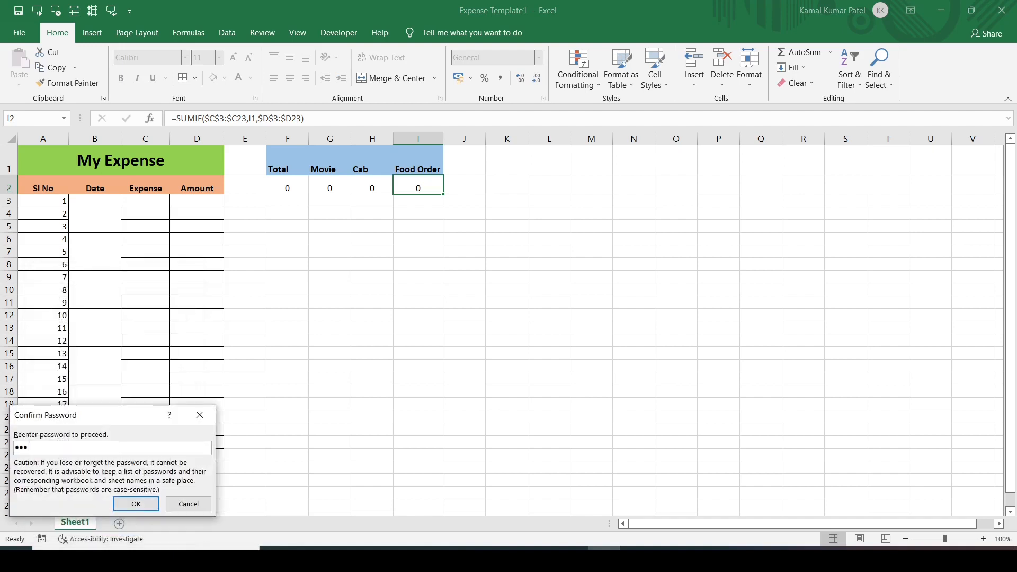
type("123")
key("Return")
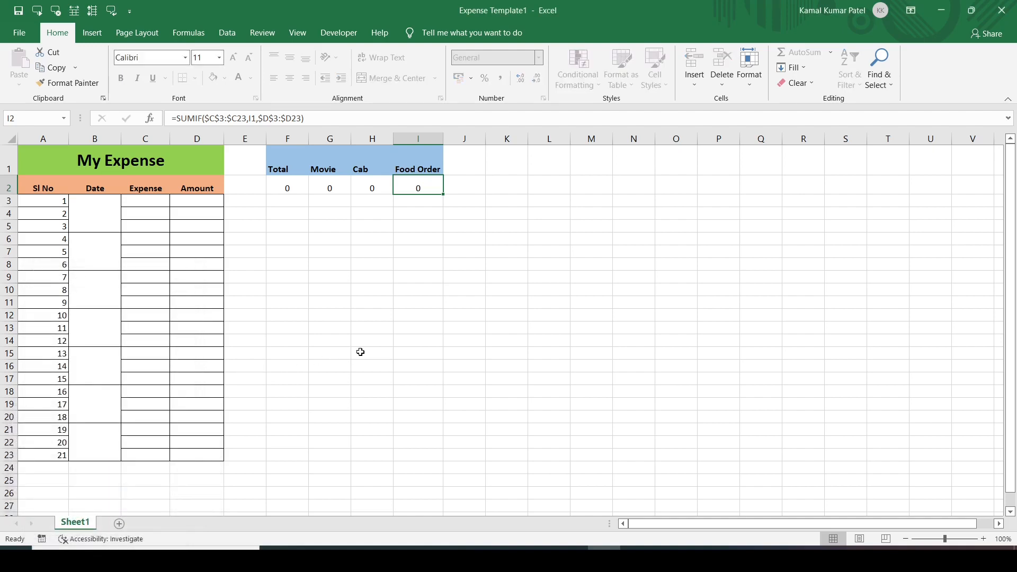
Test edits: unlocked I9 opens normally, while locked F2 and H1 show the protected-sheet warning.
double_click(418, 278)
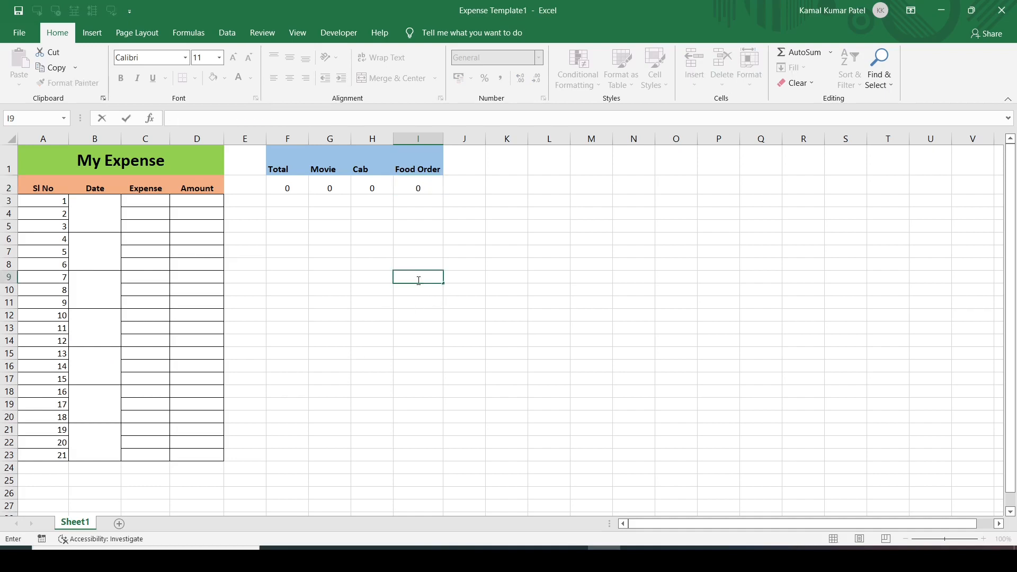
key("Escape")
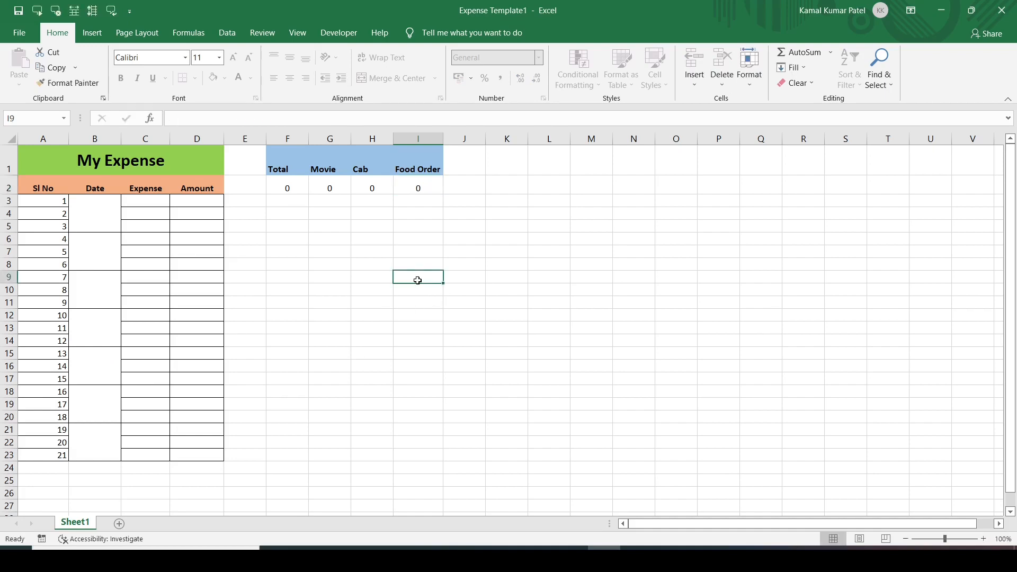
double_click(287, 189)
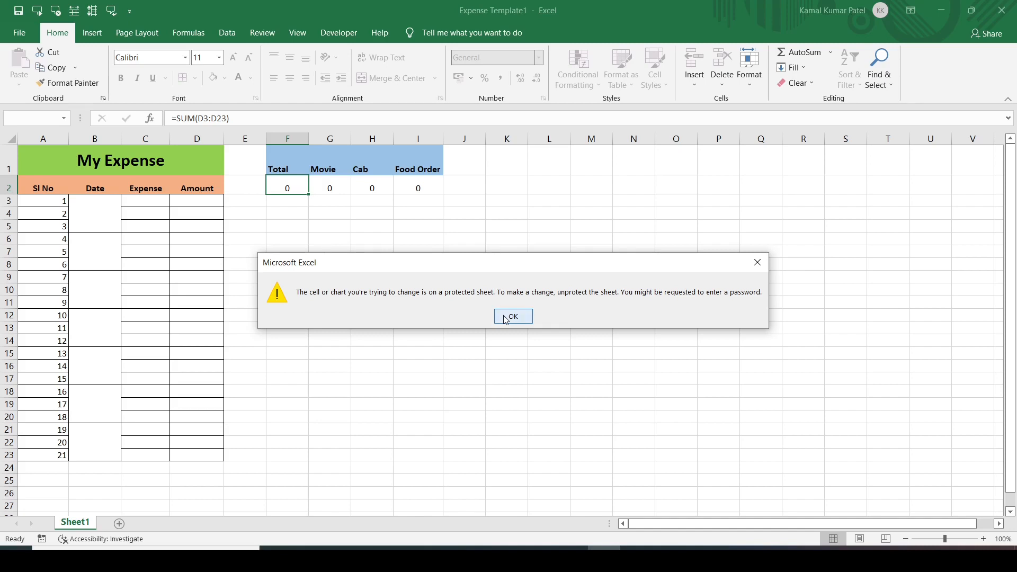
left_click(505, 318)
left_click(377, 167)
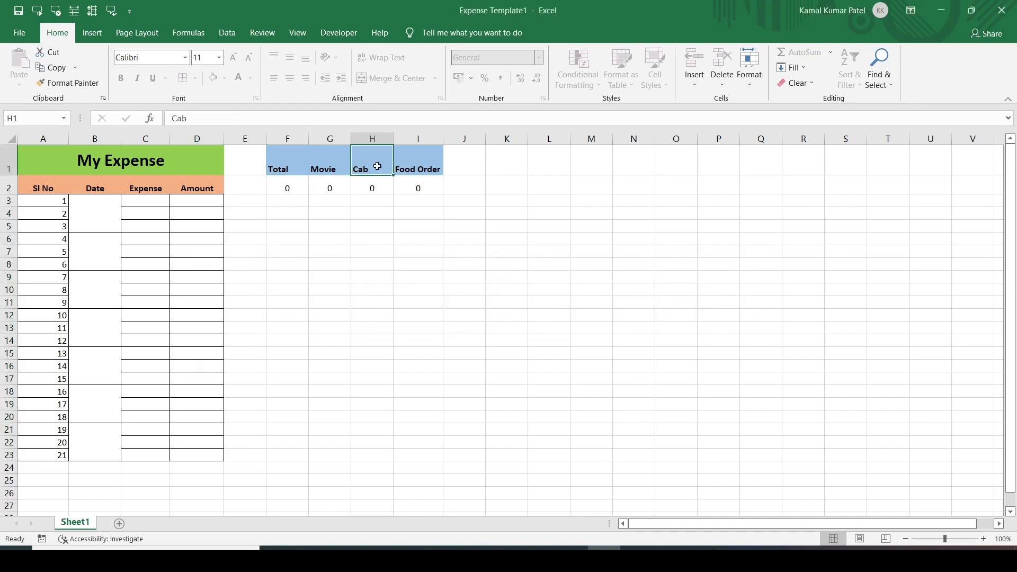
double_click(377, 167)
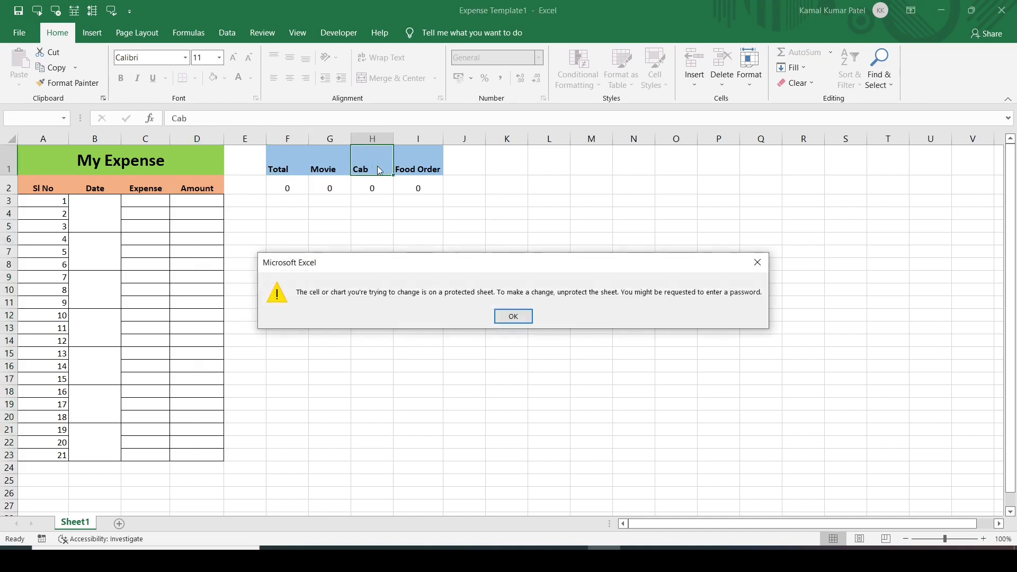
left_click(520, 318)
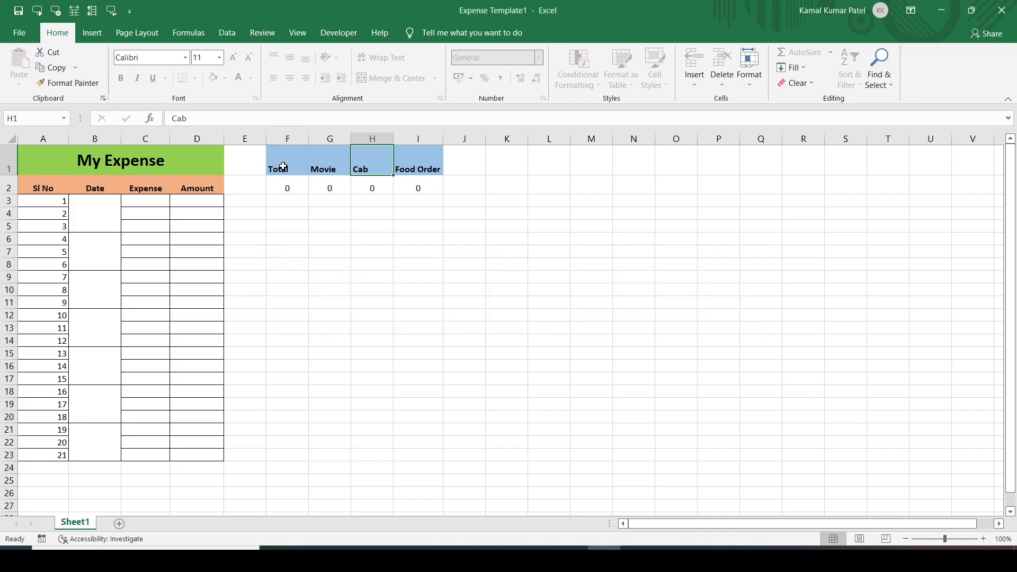
left_click_drag(281, 165, 431, 188)
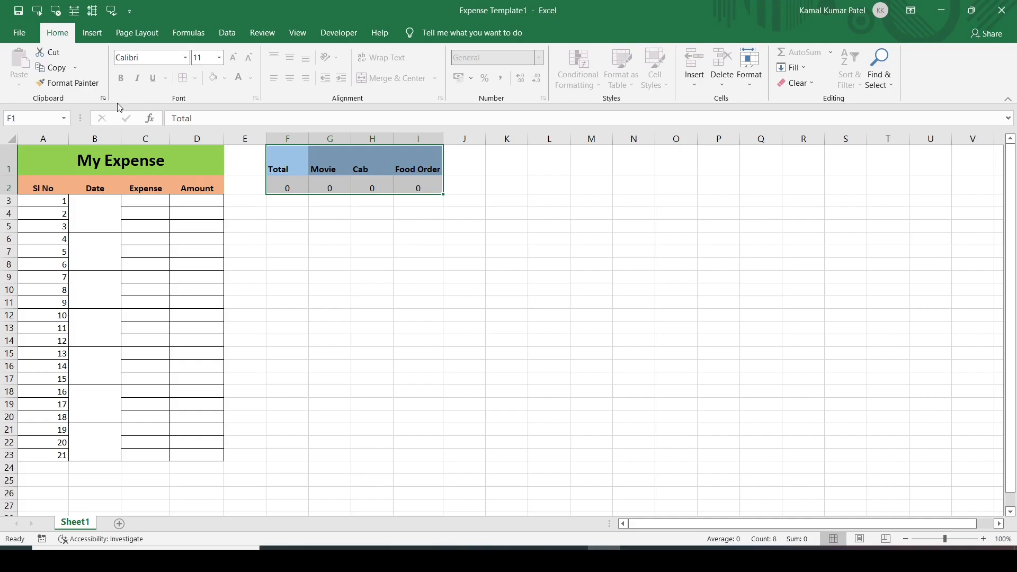
Save as Excel Template 'Expense Template1' in Custom Office Templates, then open a new workbook from it.
left_click(24, 35)
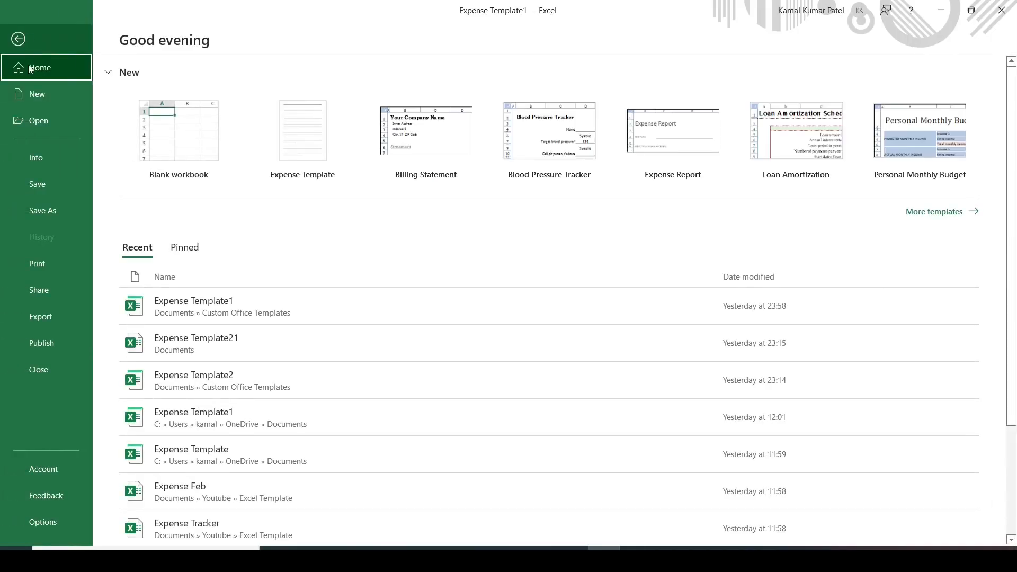
left_click(41, 211)
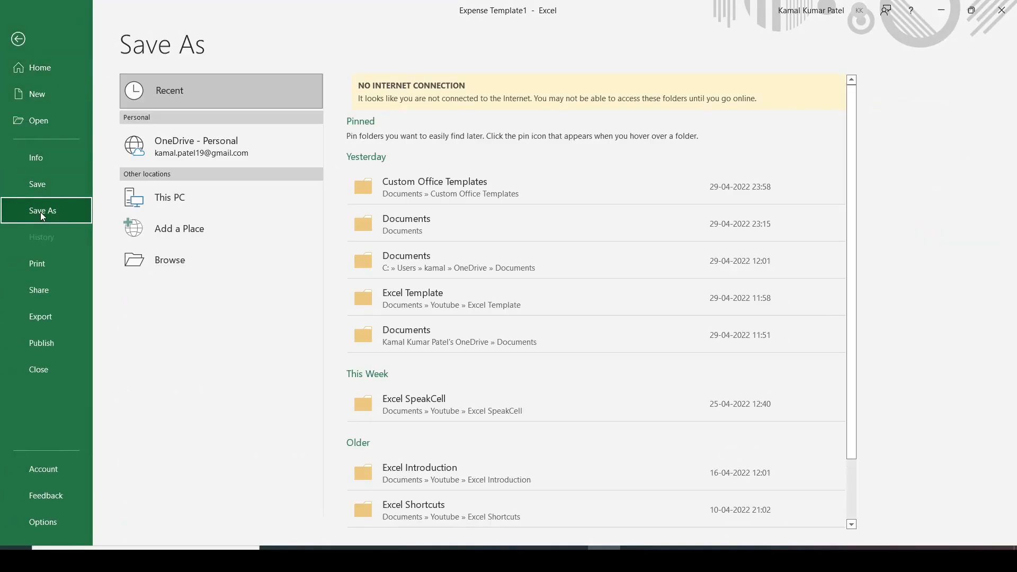
left_click(179, 194)
left_click(229, 188)
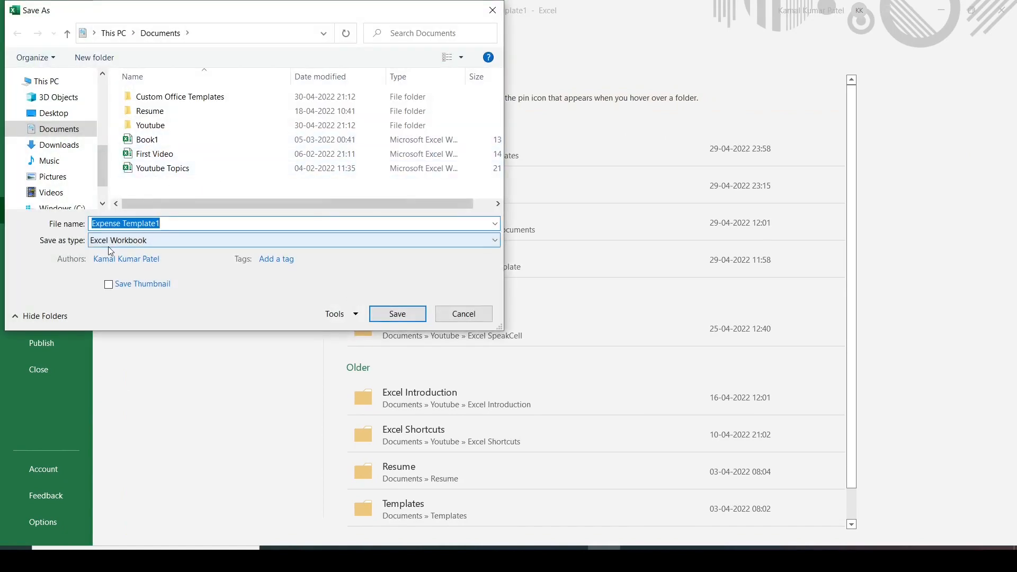
left_click(124, 241)
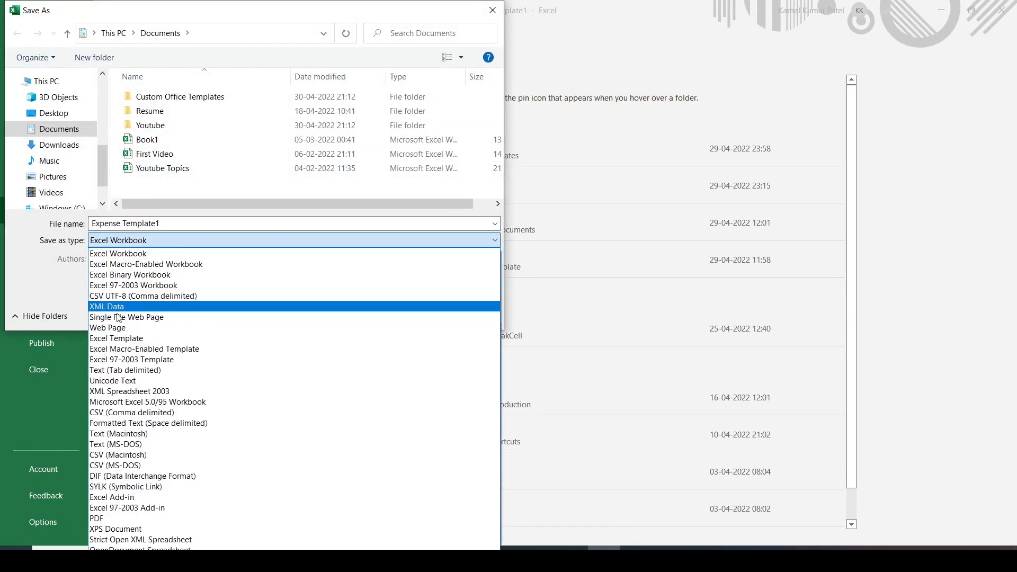
left_click(117, 339)
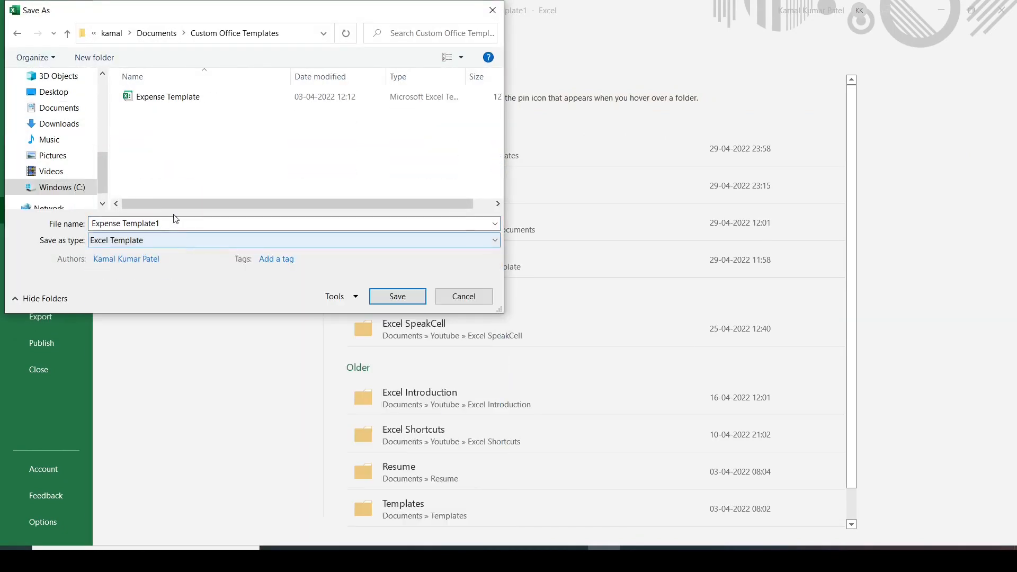
left_click(397, 297)
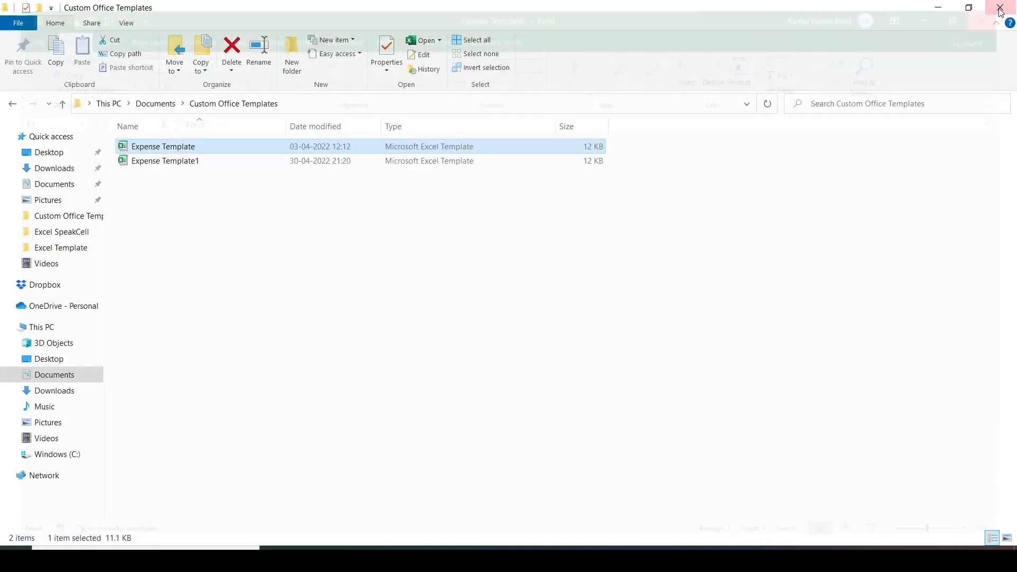
left_click(182, 165)
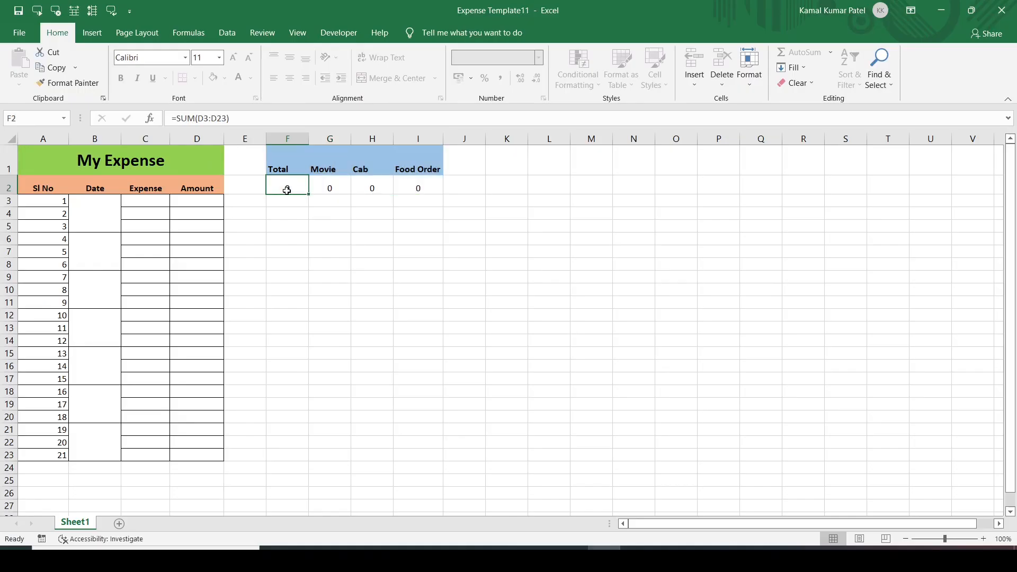
double_click(288, 191)
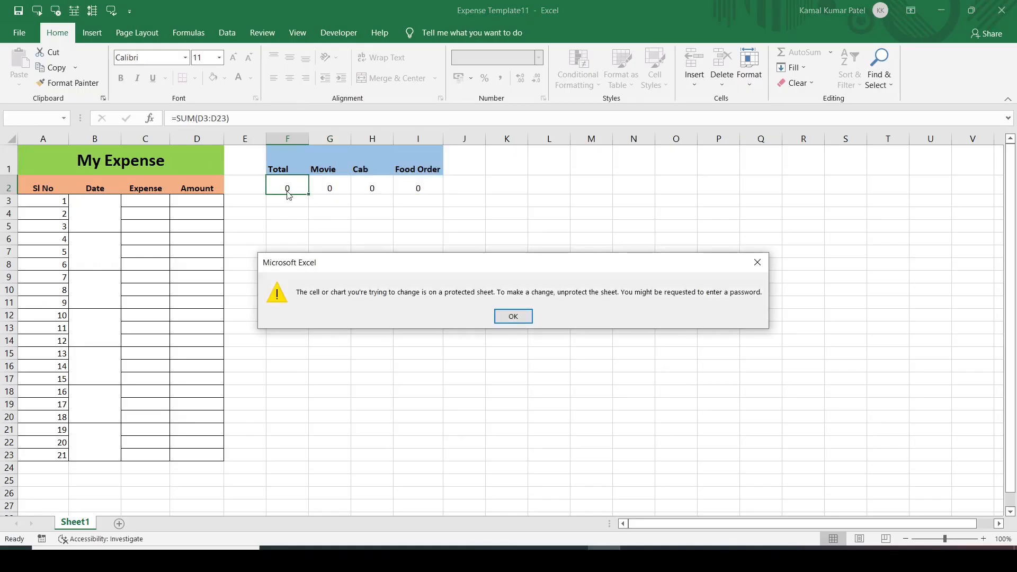
Confirm the locked Total cell F2 still refuses edits in Expense Template11.
left_click(513, 316)
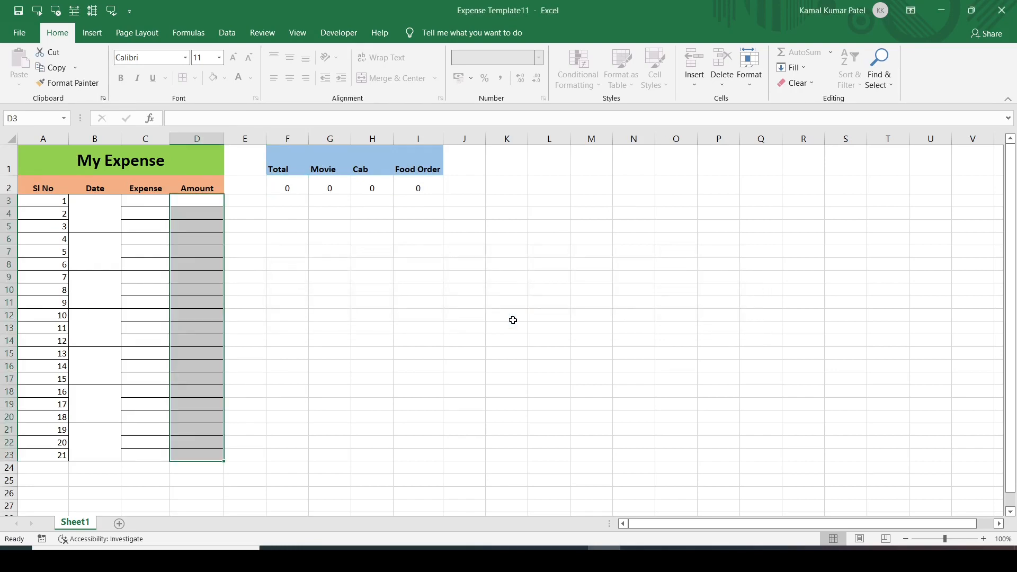
double_click(280, 193)
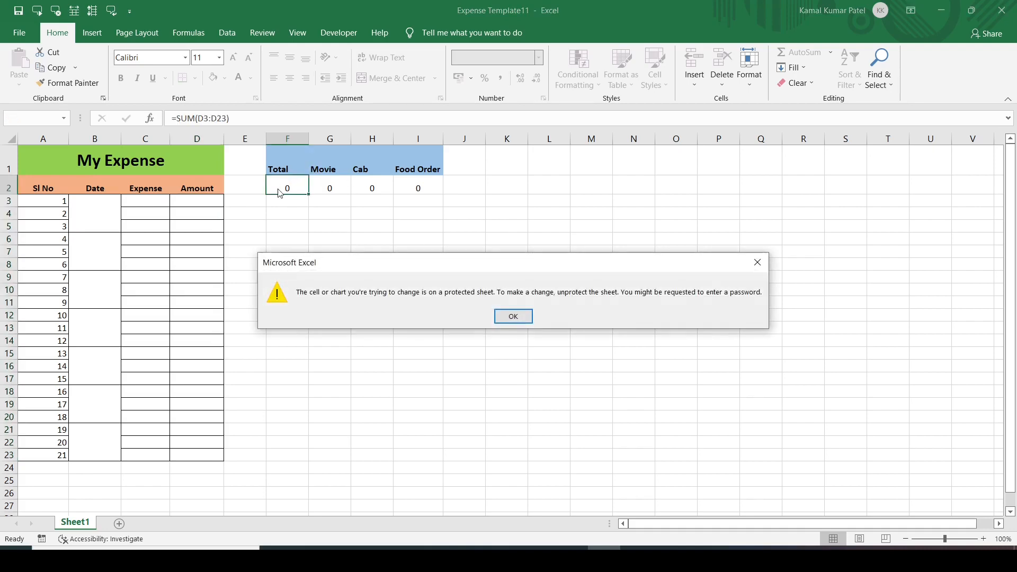
left_click(525, 319)
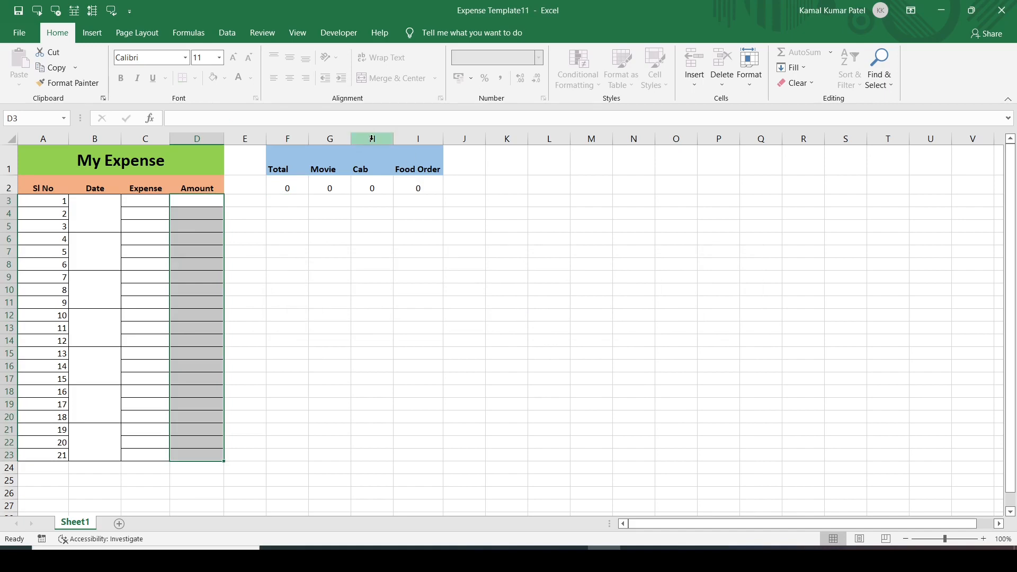
Select the entire worksheet after briefly selecting the summary block F1:I2.
left_click_drag(286, 165, 420, 190)
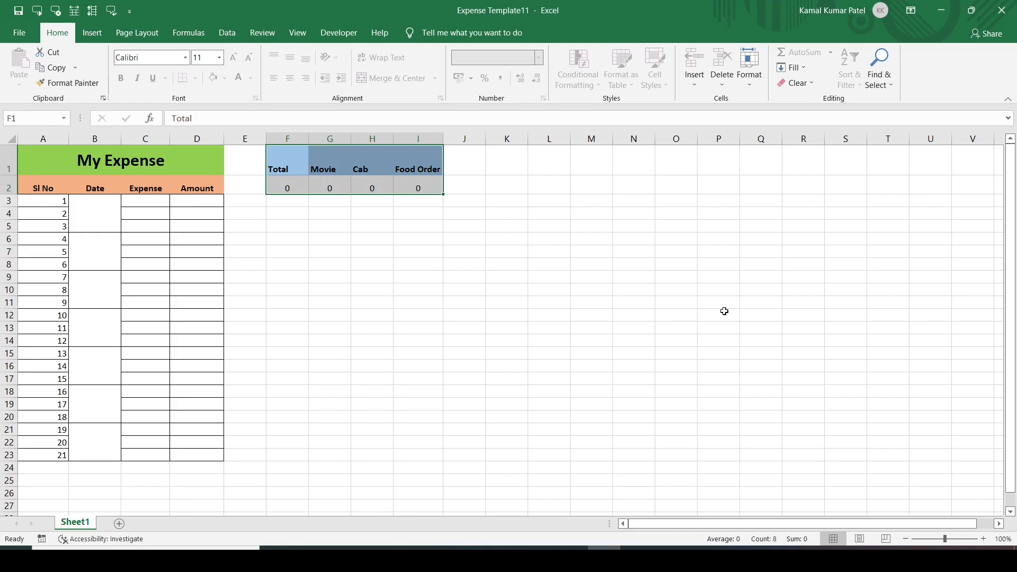
left_click(291, 304)
key("ctrl+a")
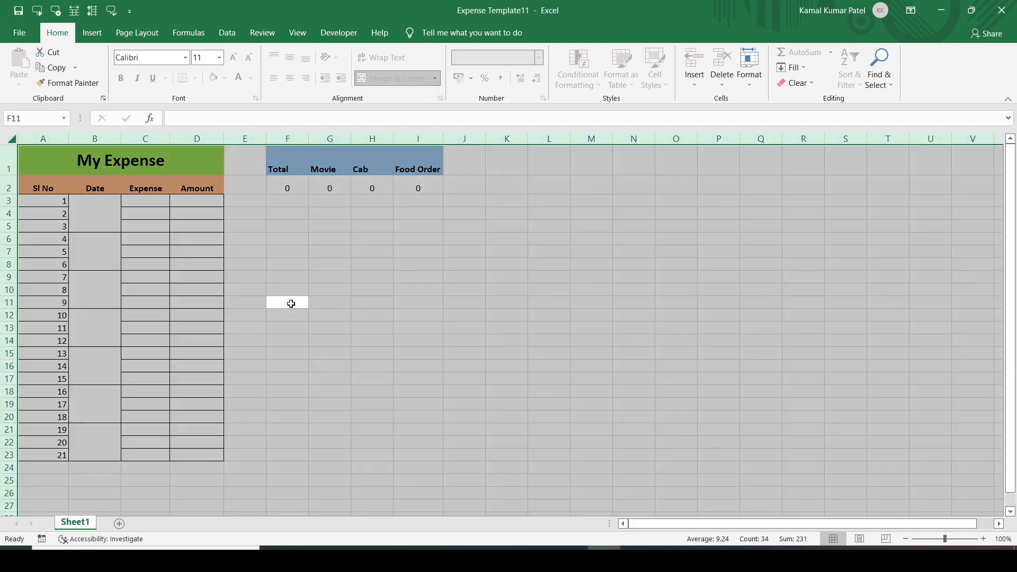
right_click(291, 303)
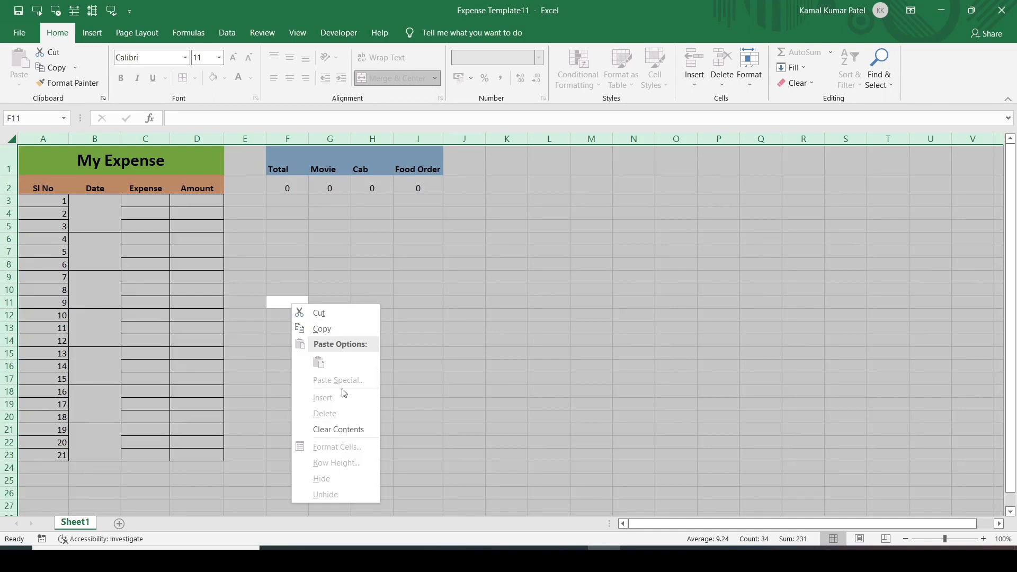
Unprotect Sheet1 from its tab menu, confirming with the sheet password.
left_click(341, 432)
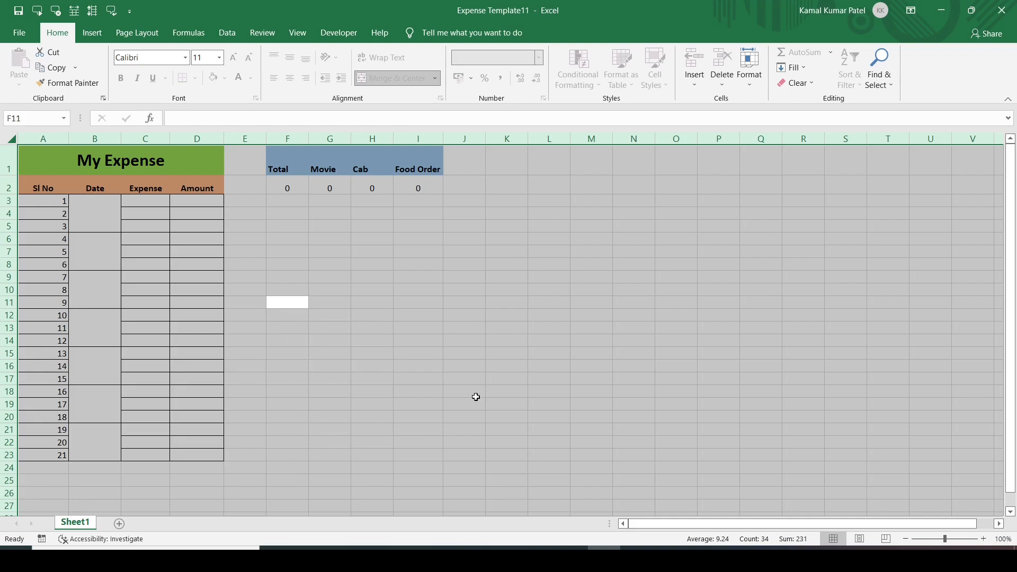
right_click(75, 524)
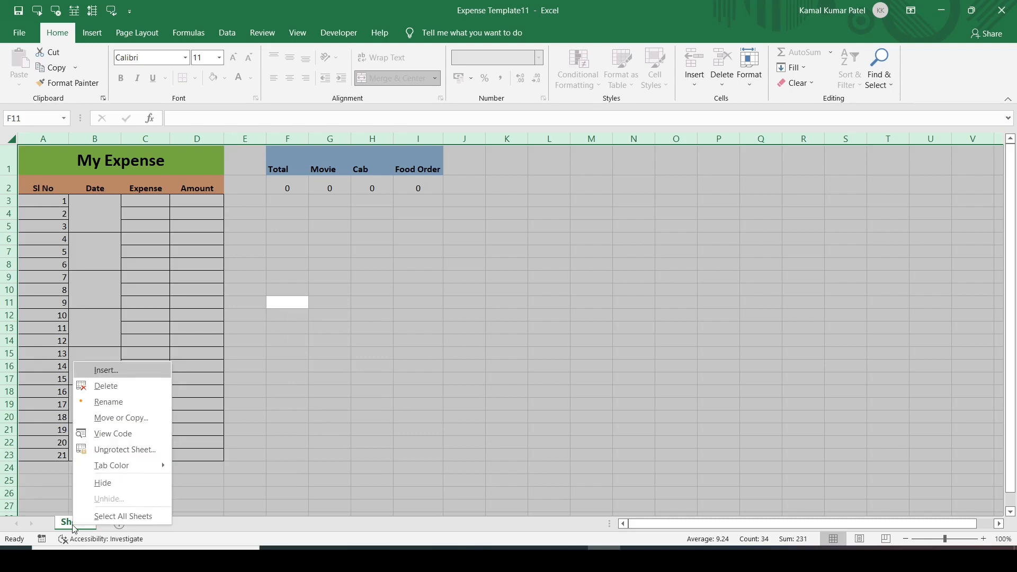
left_click(131, 450)
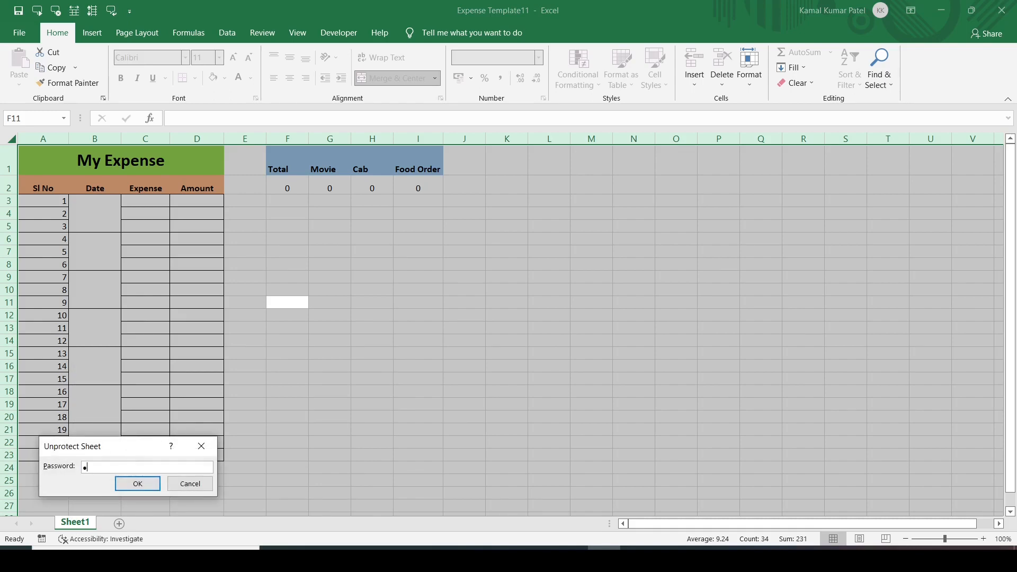
key("Return")
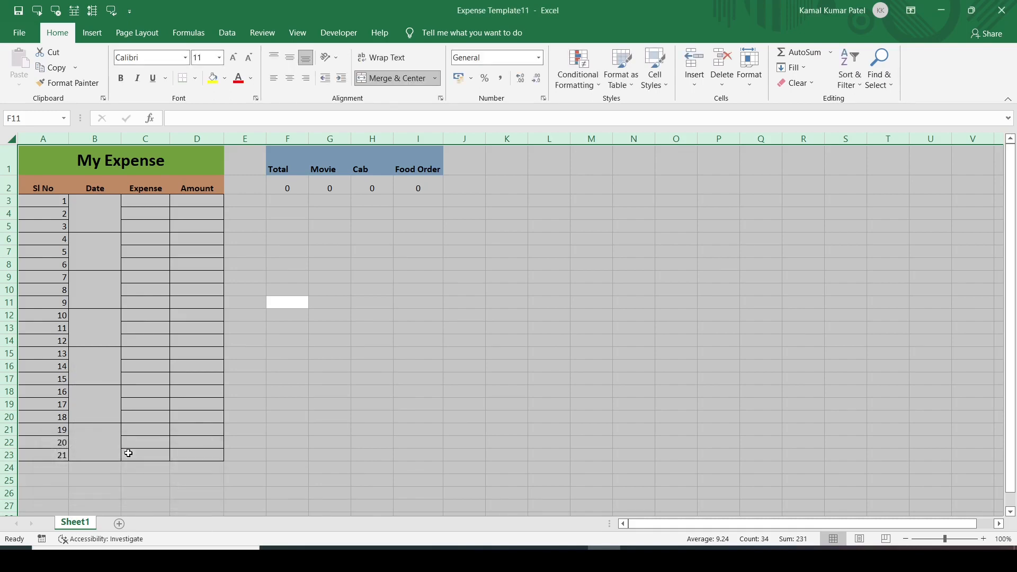
Untick Locked on the Protection settings for every cell on the sheet.
right_click(329, 342)
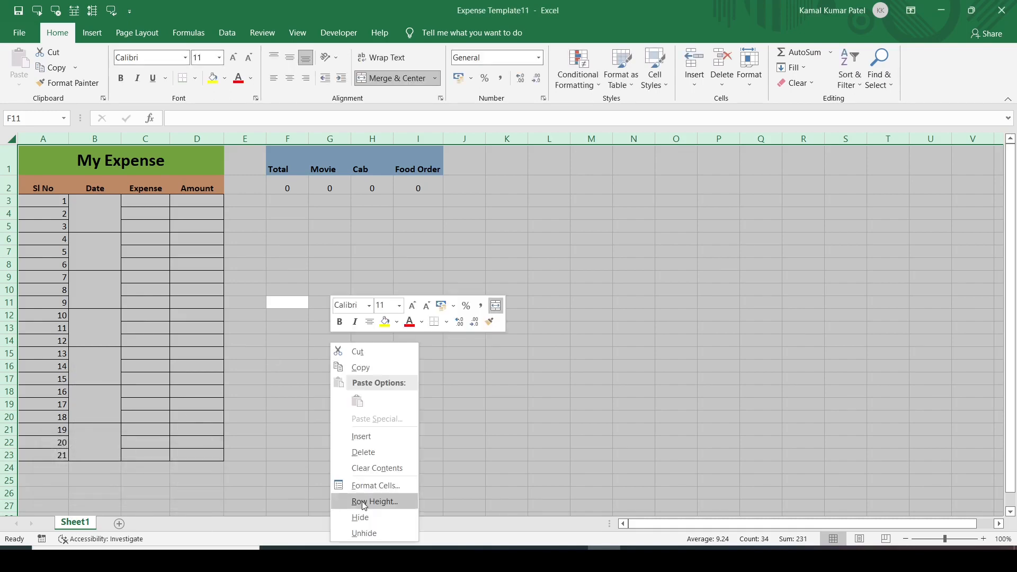
left_click(390, 492)
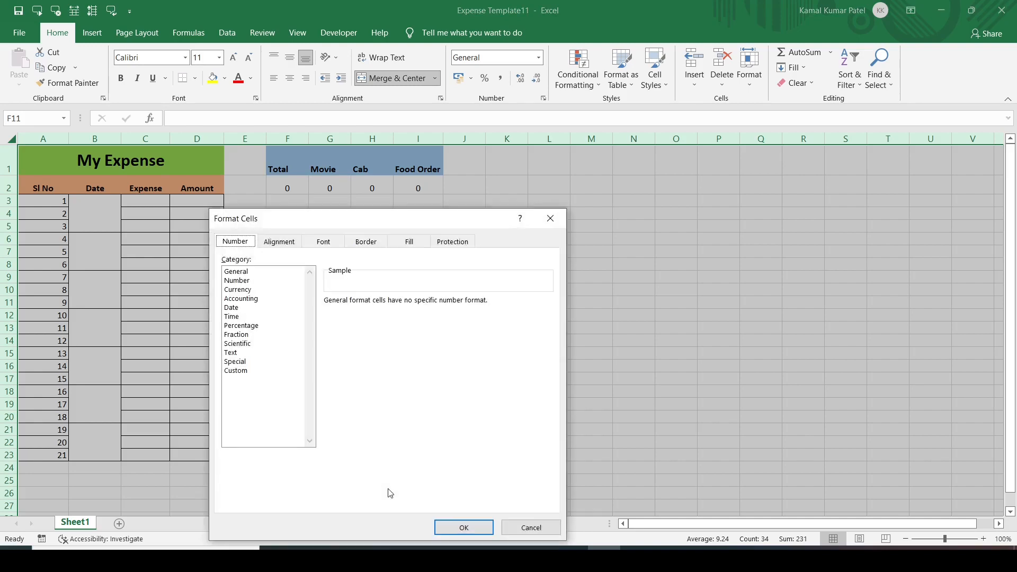
left_click(448, 241)
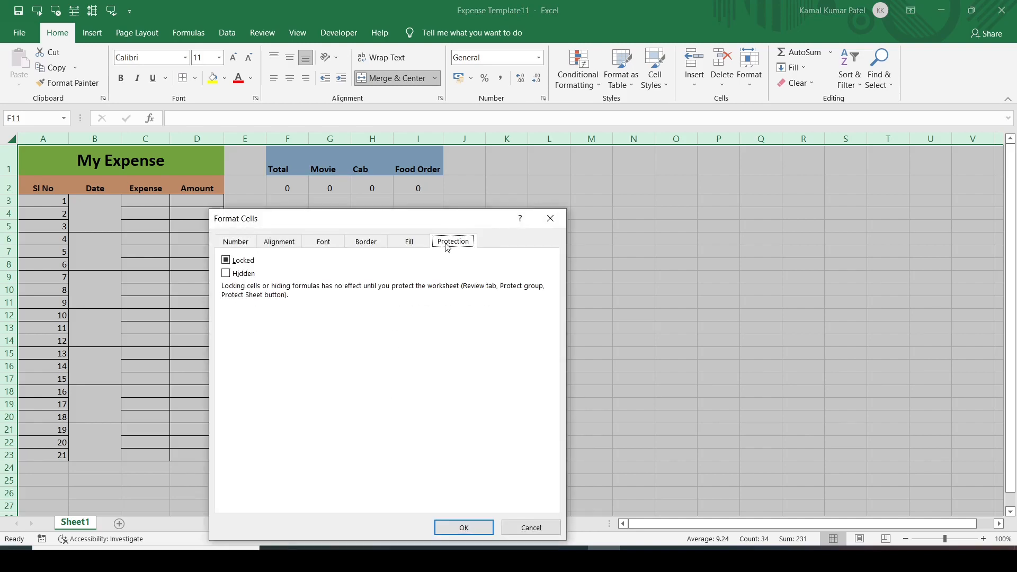
left_click(227, 260)
left_click(458, 528)
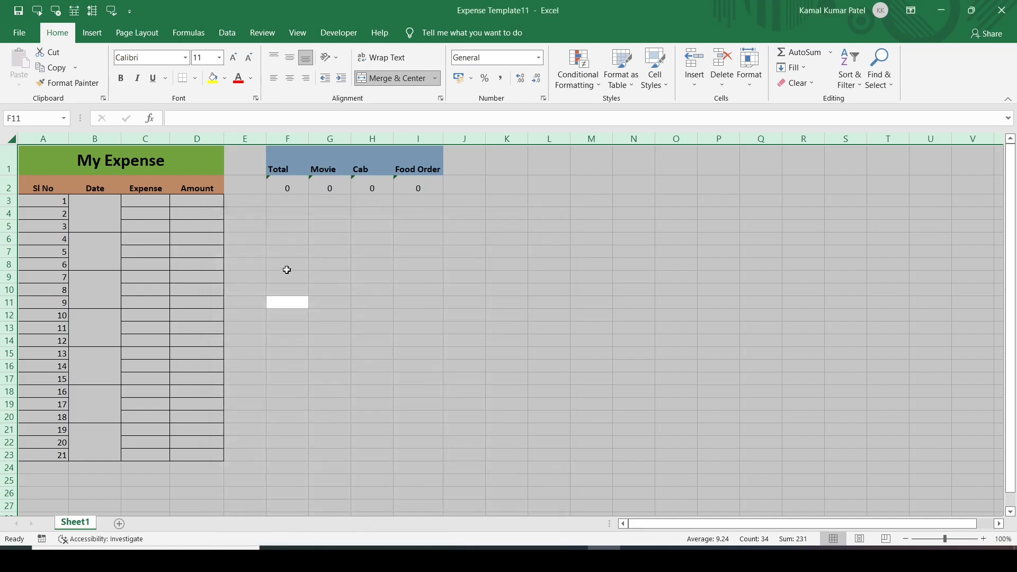
Verify cells F8, G8 and the F2 Total formula open for editing, leaving them unchanged.
double_click(297, 263)
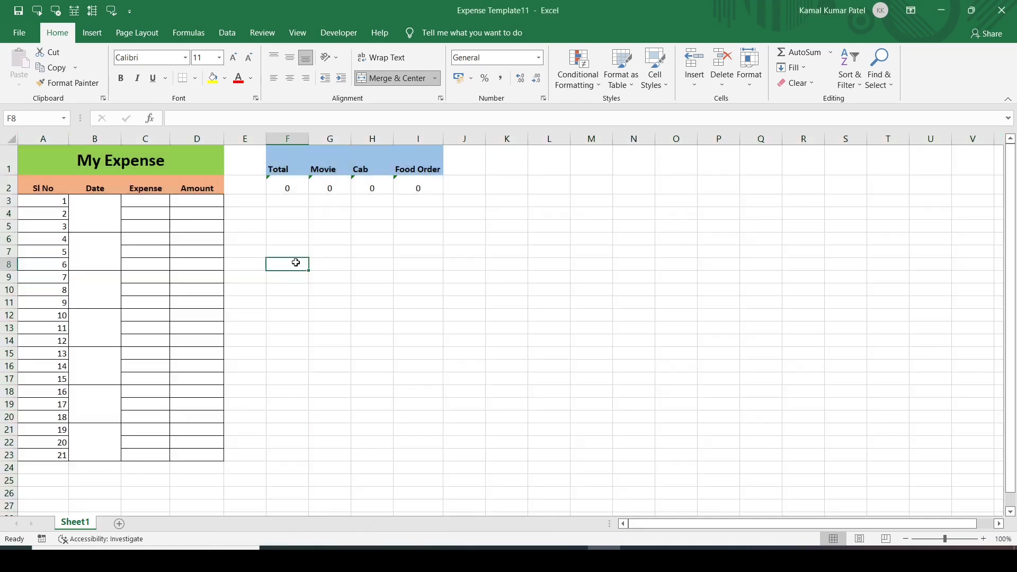
double_click(328, 263)
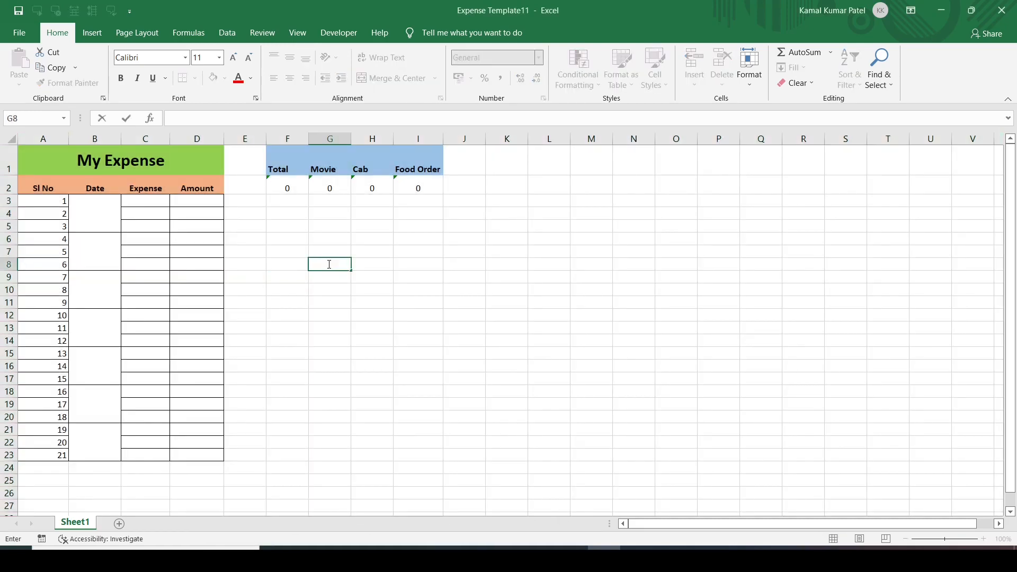
double_click(282, 185)
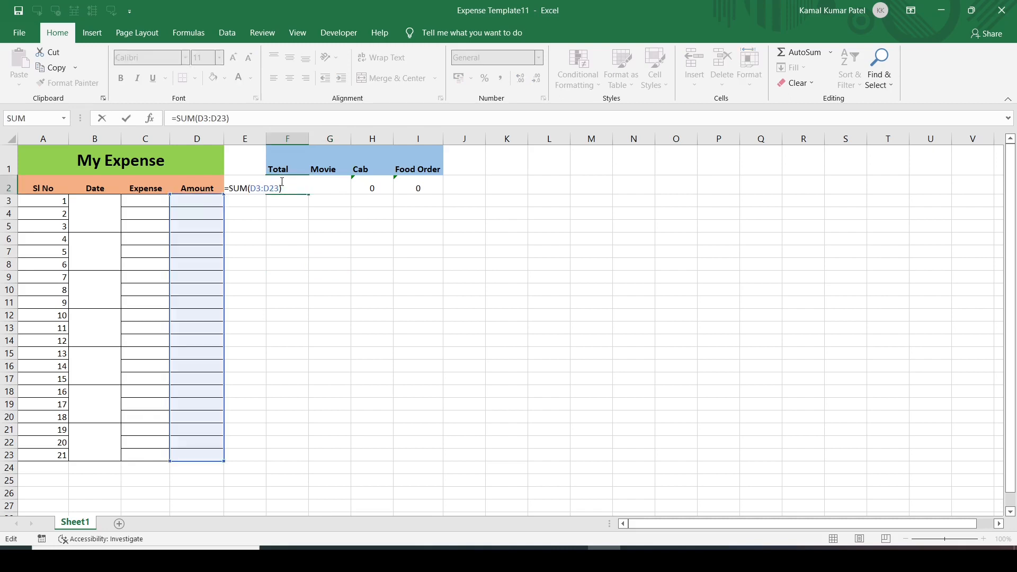
key("Escape")
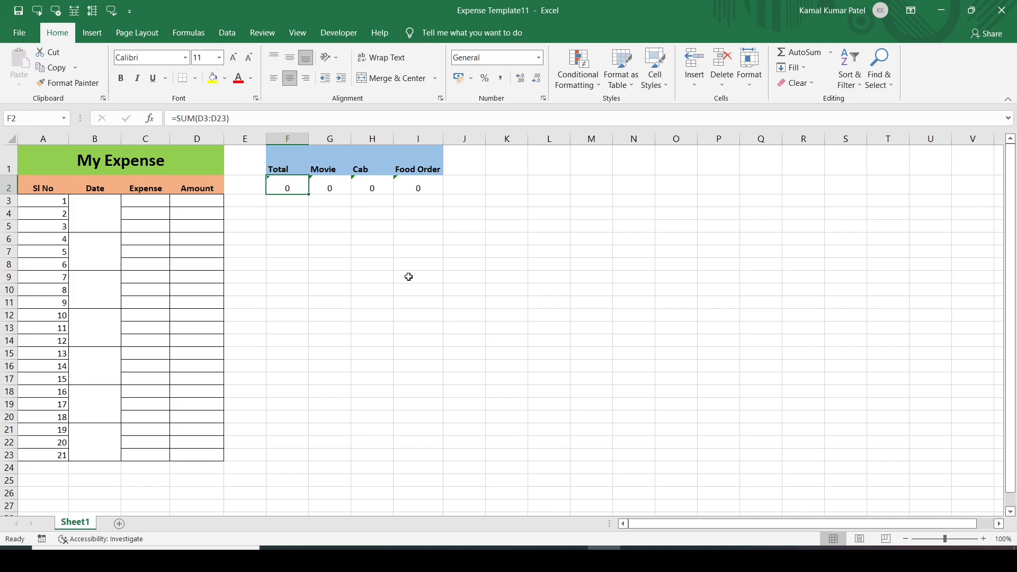
left_click(277, 313)
Mark every cell on the worksheet as Locked.
key("ctrl+a")
right_click(277, 312)
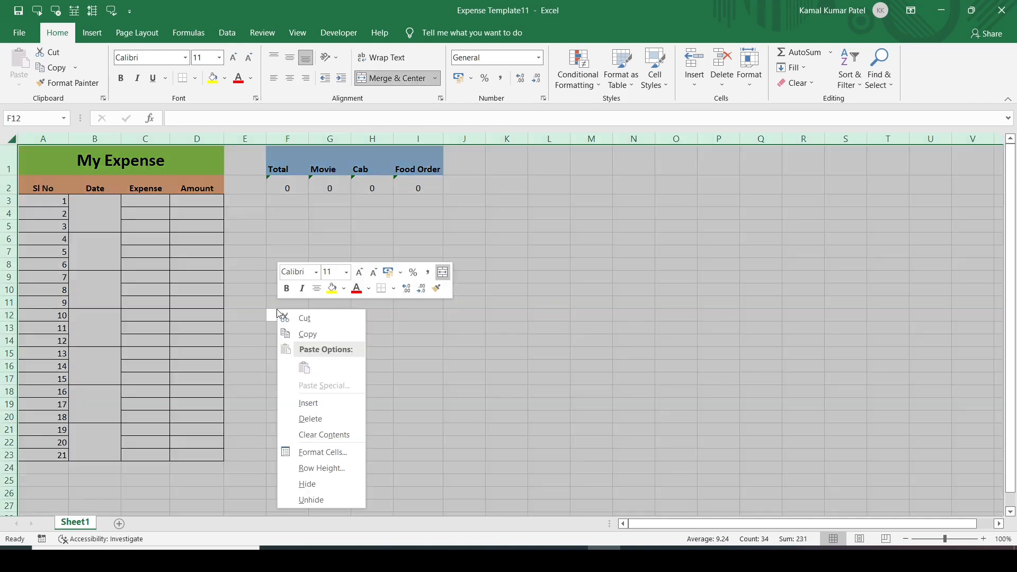
left_click(317, 454)
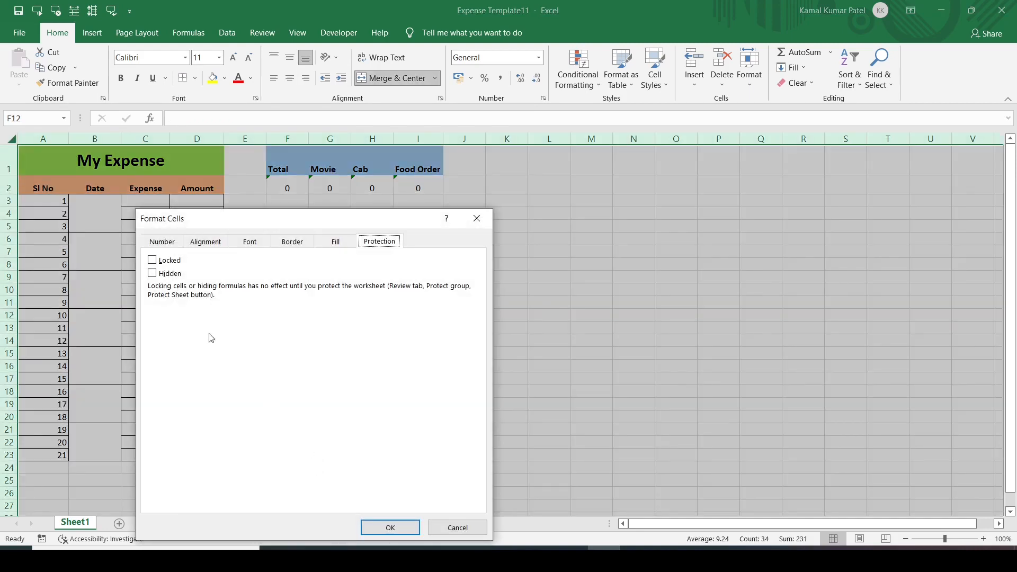
left_click(155, 264)
left_click(377, 531)
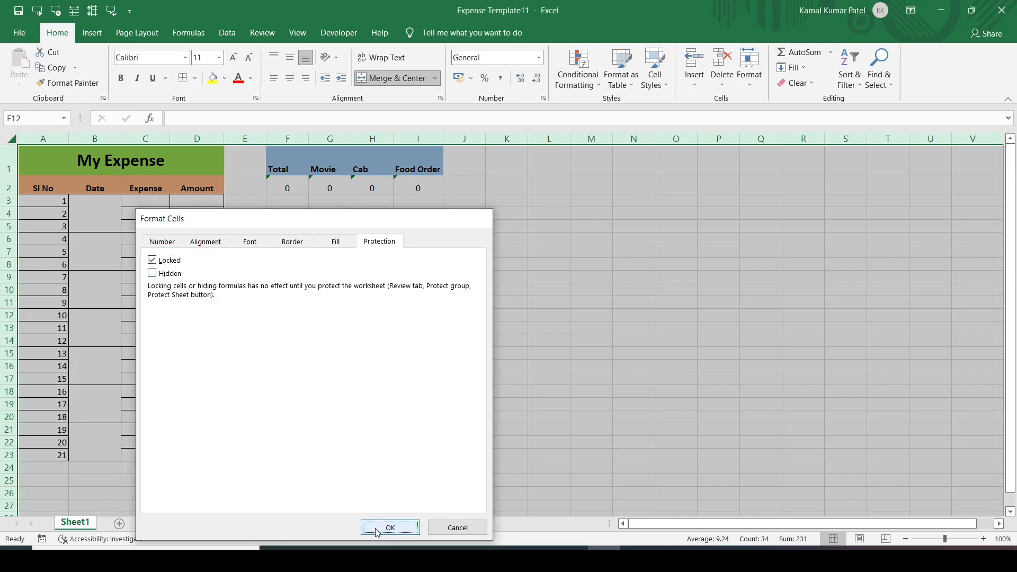
left_click(539, 365)
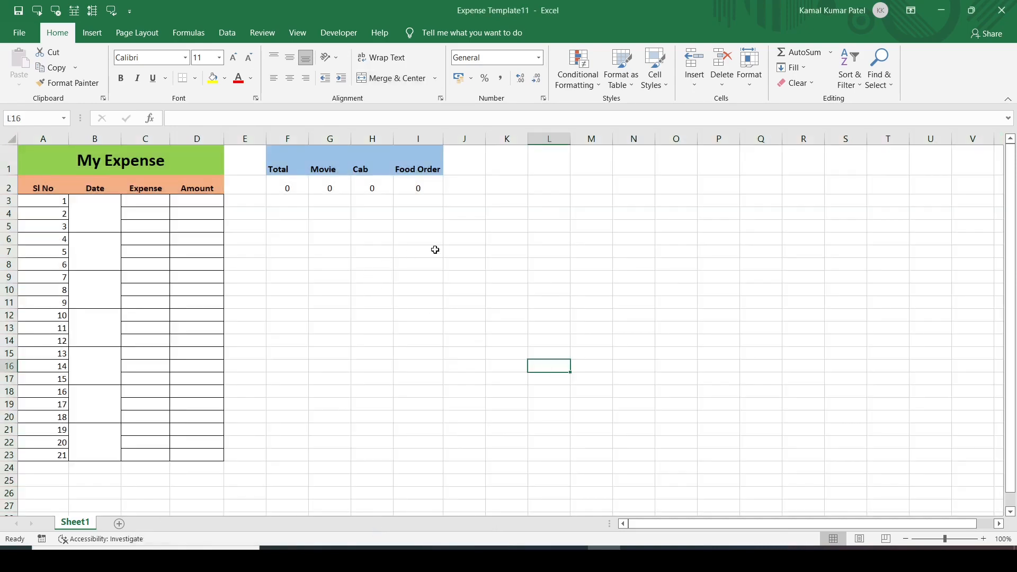
Check the Protection settings of cell L7 and the Movie cell G1, confirming both are locked.
left_click(539, 251)
right_click(538, 251)
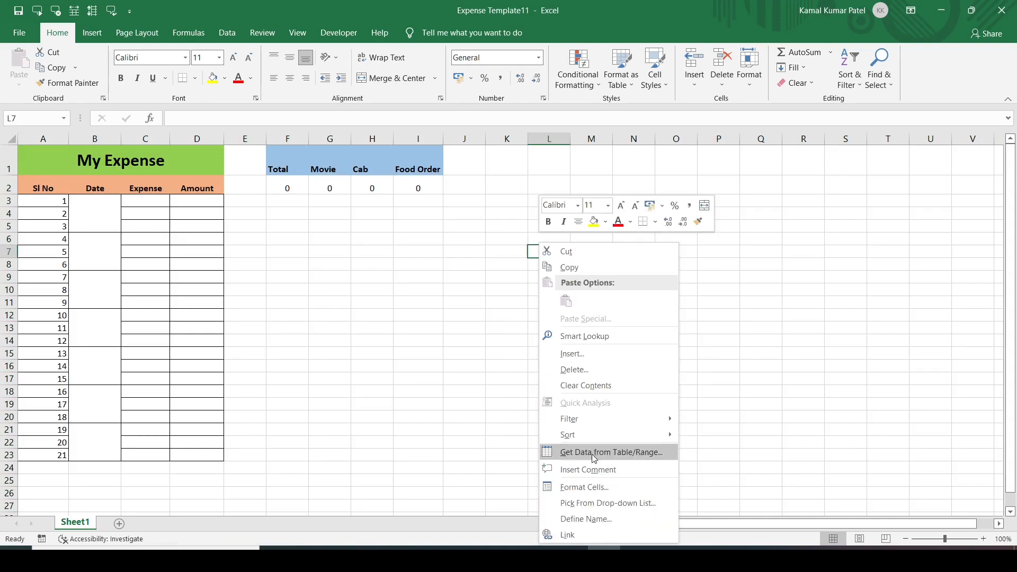
left_click(585, 494)
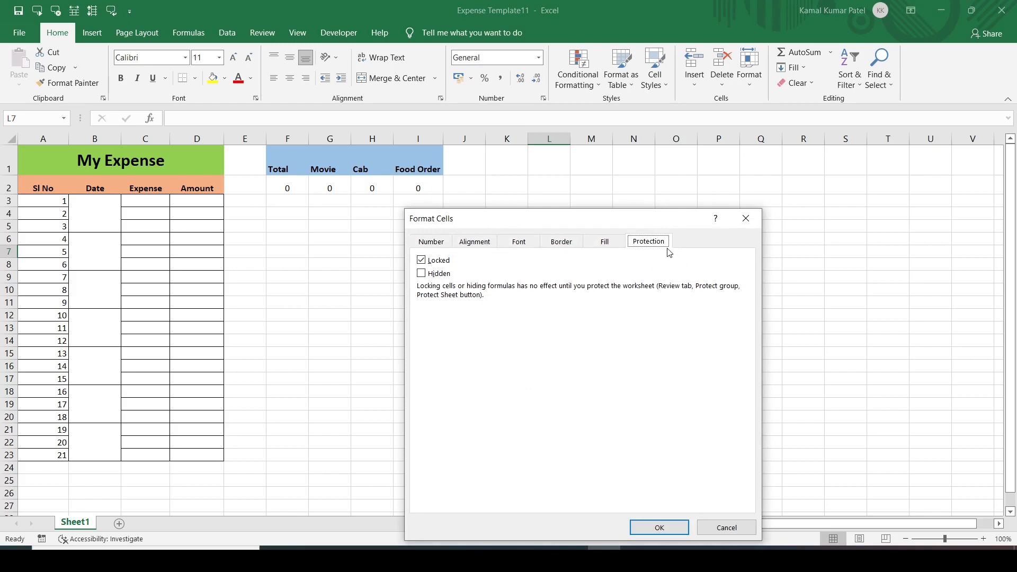
left_click(746, 222)
left_click(326, 169)
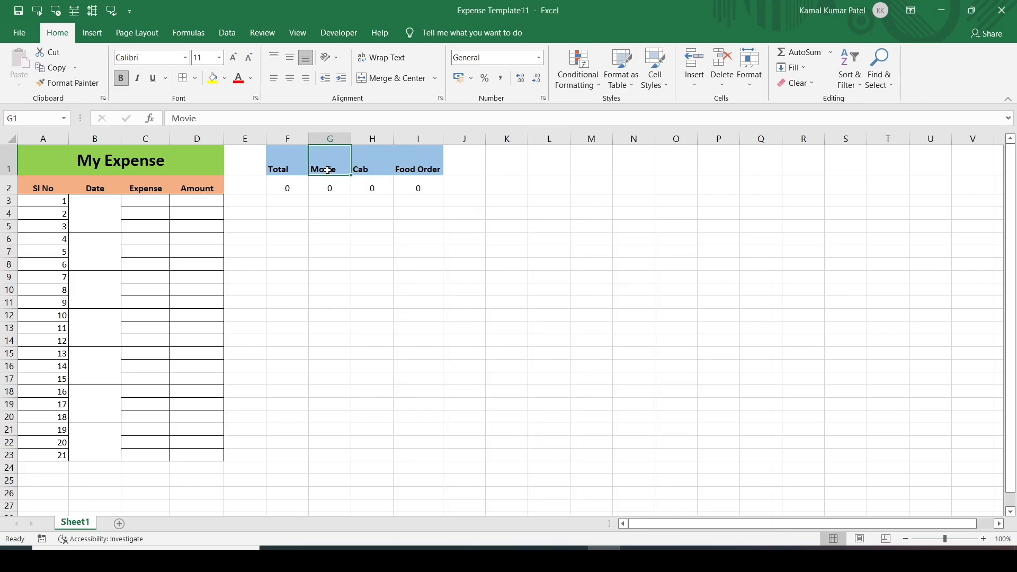
right_click(328, 173)
left_click(368, 433)
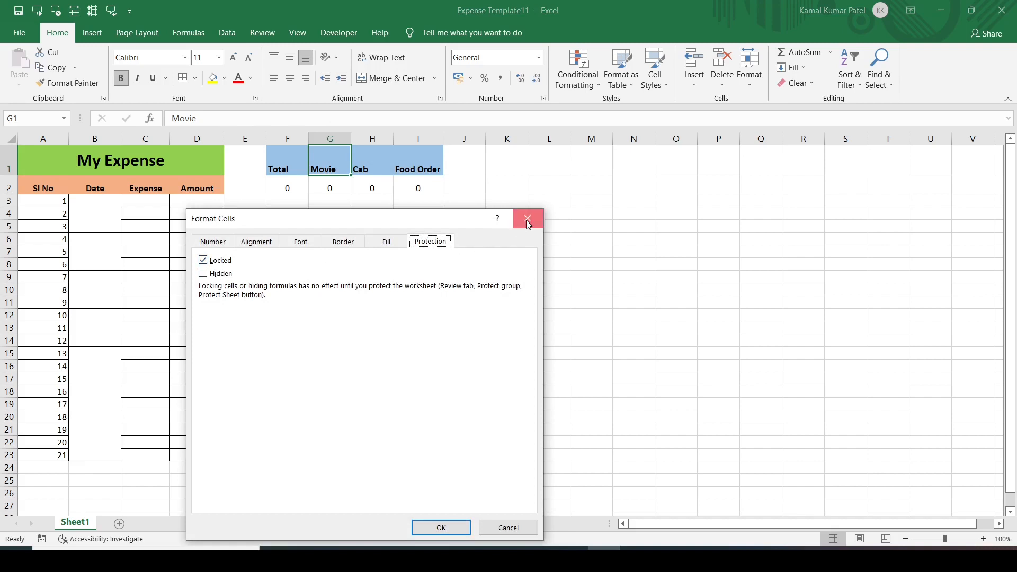
left_click(524, 217)
left_click(284, 155)
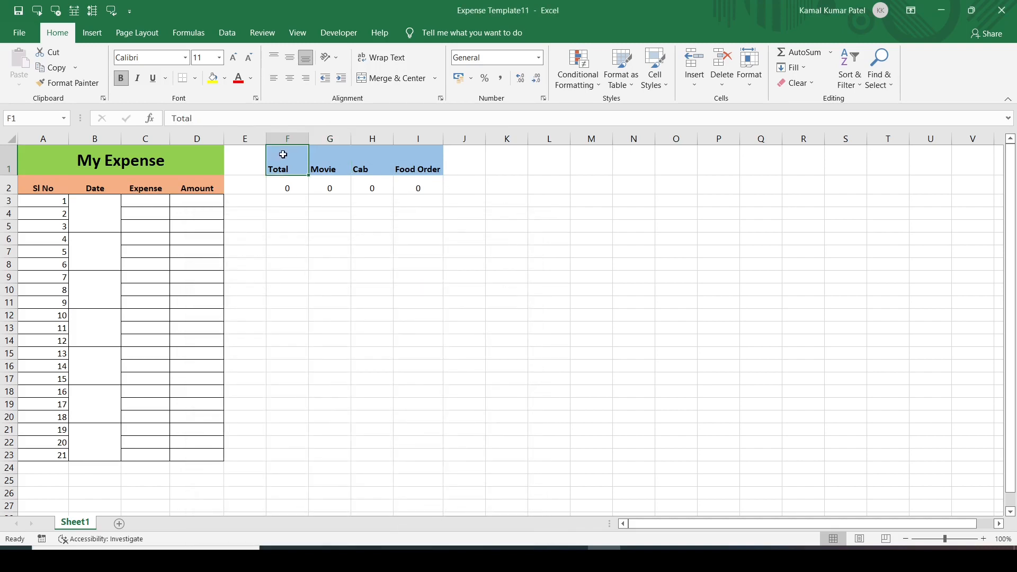
Unlock the summary block F1:I2 by clearing its Locked option.
left_click_drag(283, 155, 437, 187)
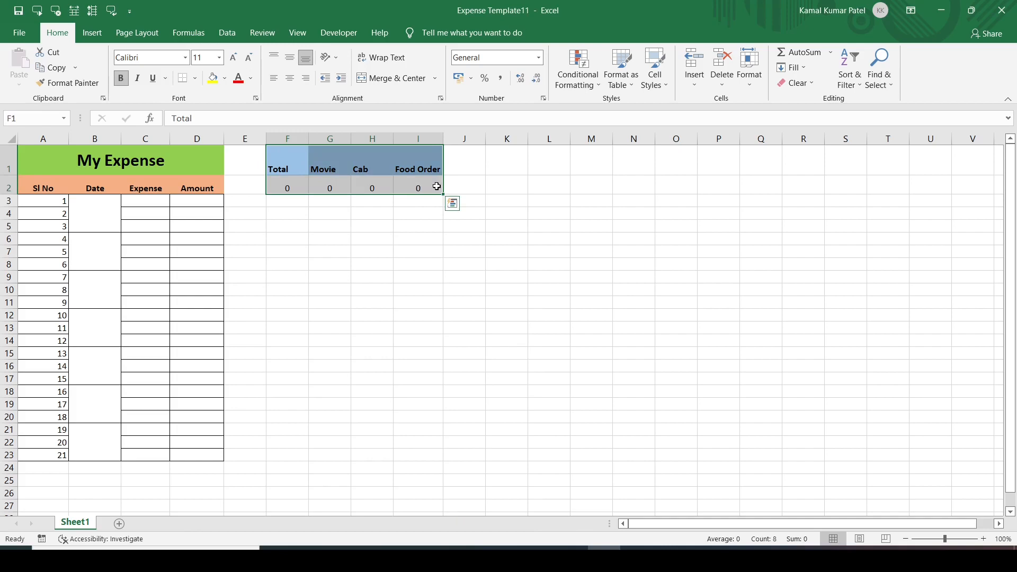
right_click(355, 171)
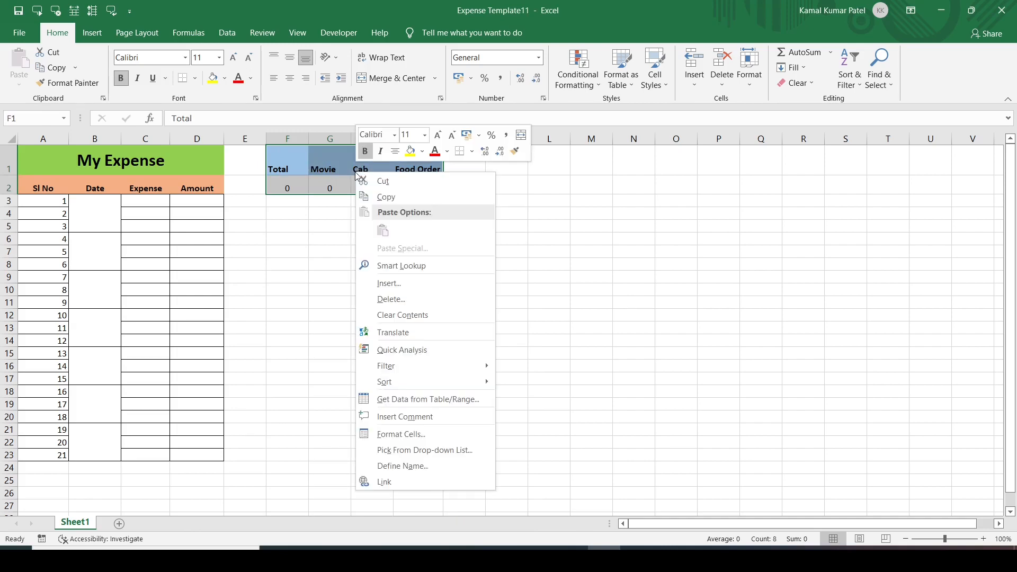
left_click(379, 435)
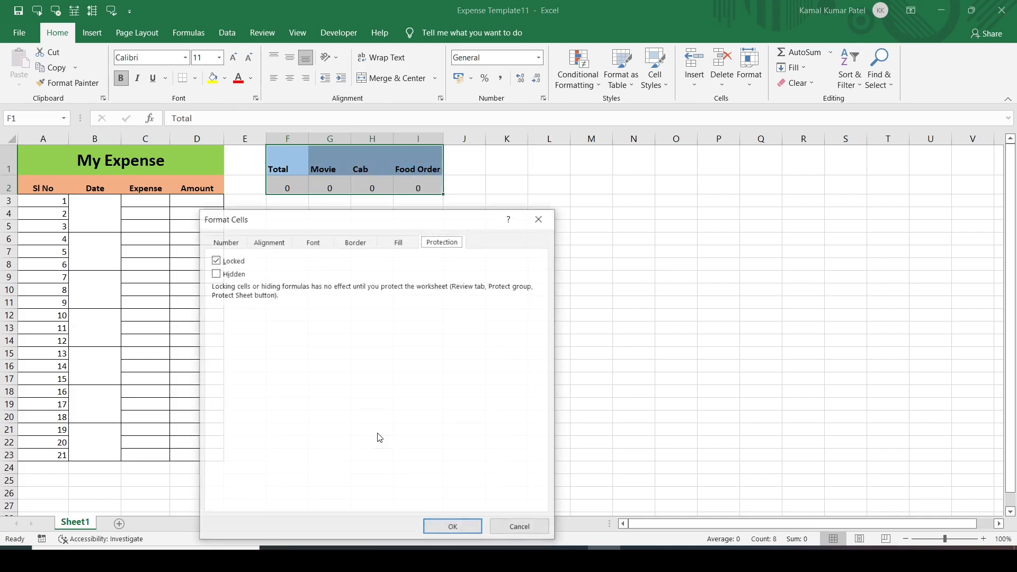
left_click(216, 260)
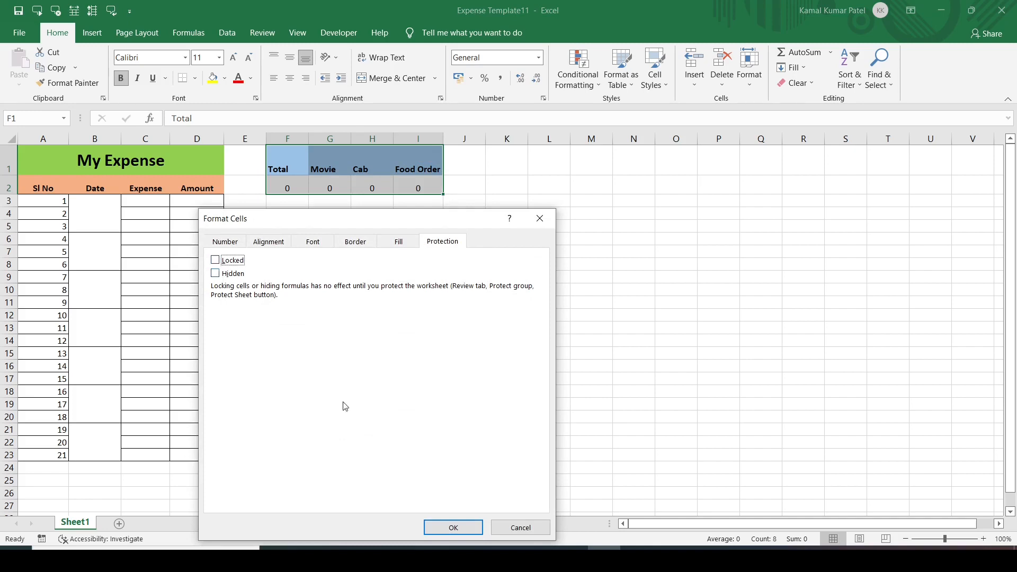
left_click(439, 529)
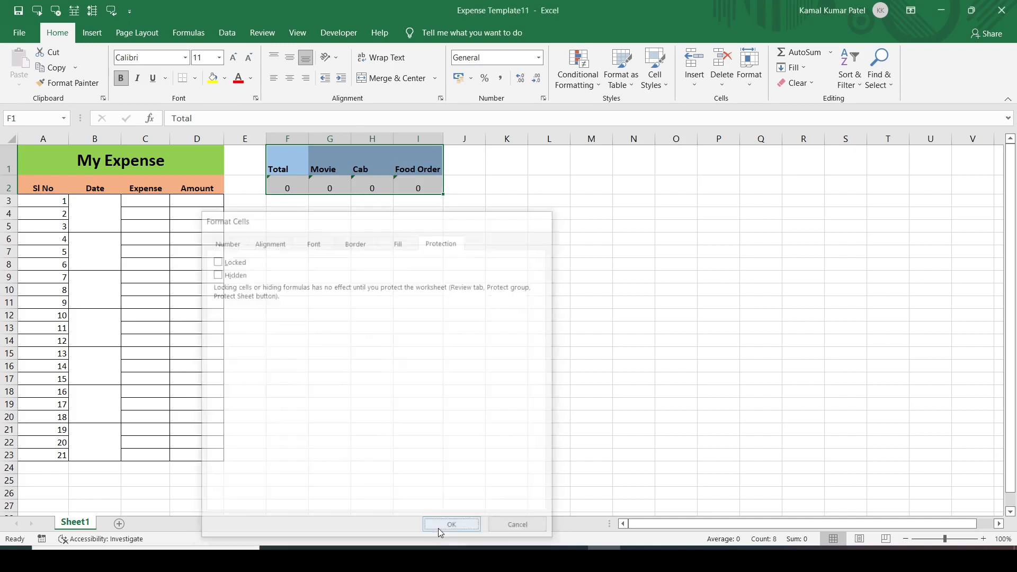
Check I9's protection settings and confirm the Movie cell G1 is now unlocked.
left_click(413, 280)
key("ctrl+1")
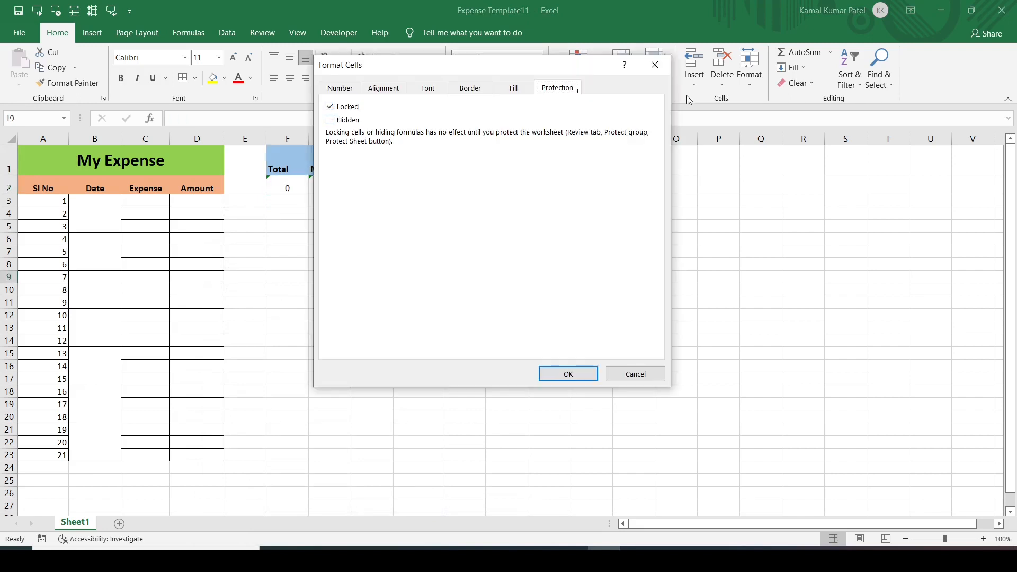
left_click(659, 64)
left_click(336, 161)
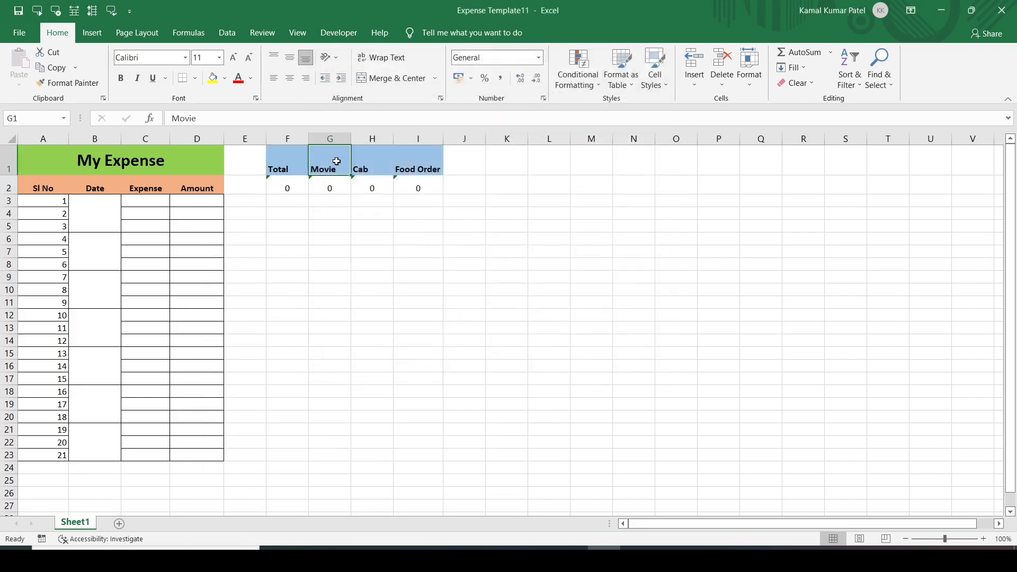
key("ctrl+1")
left_click(341, 107)
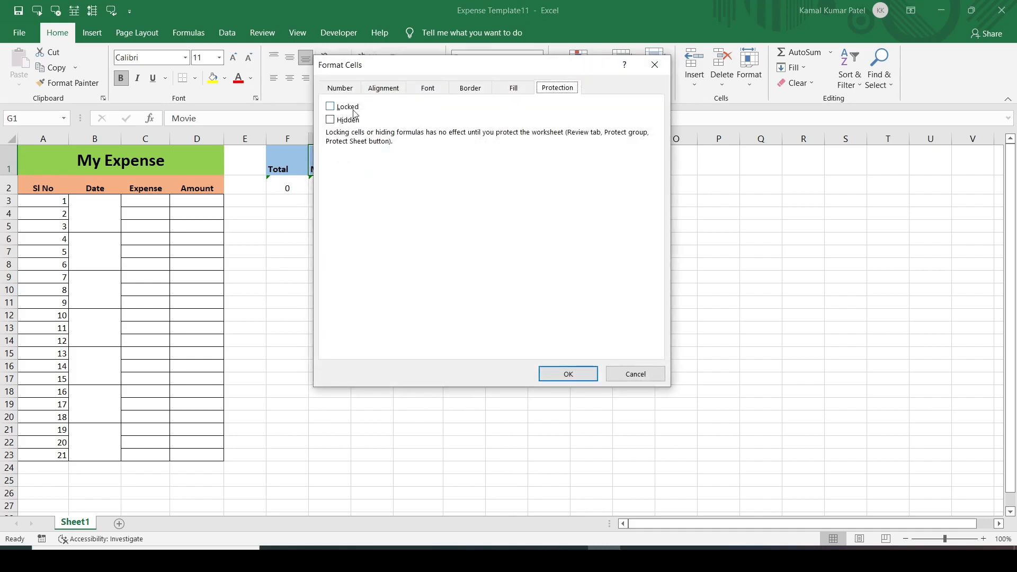
left_click(658, 70)
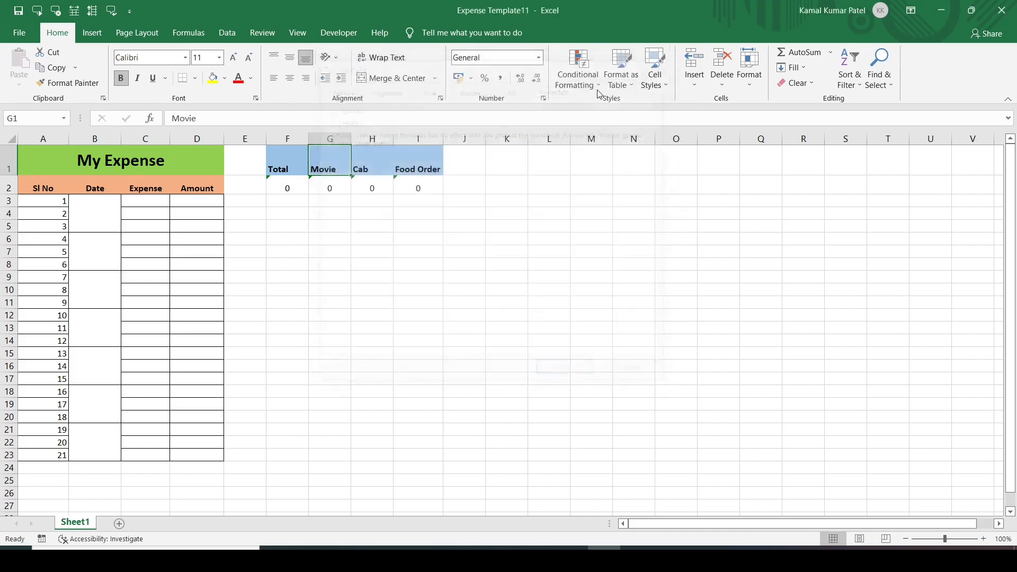
Confirm the Food Order total I2 is unlocked while the merged Date cell B9:B11 stays locked.
left_click(414, 186)
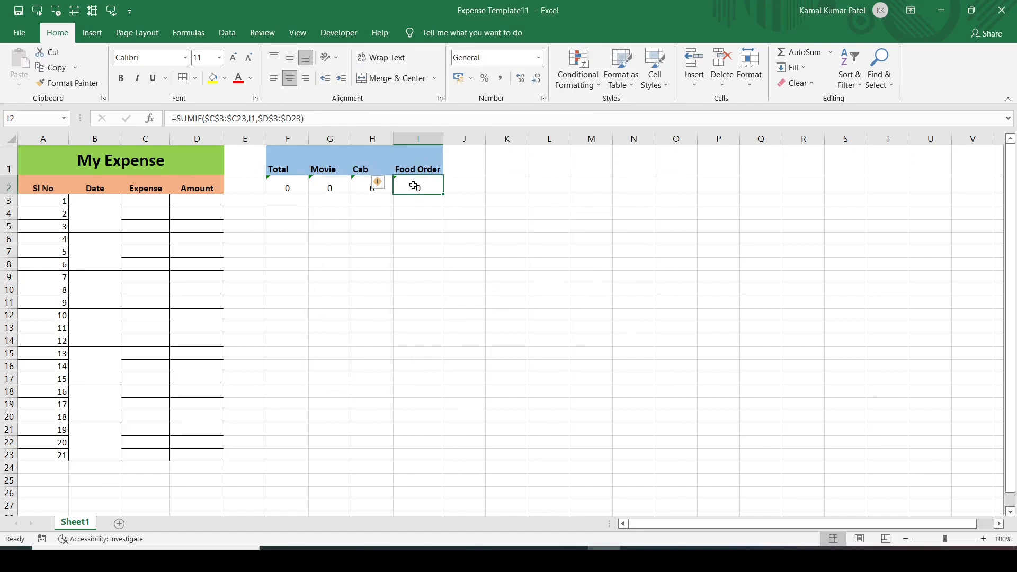
key("ctrl+1")
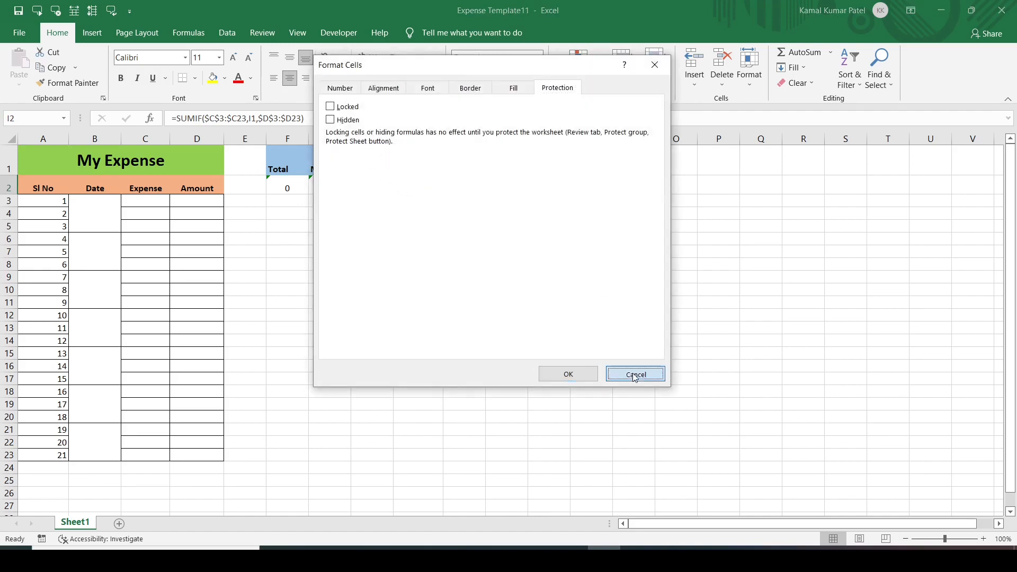
left_click(635, 374)
left_click(77, 286)
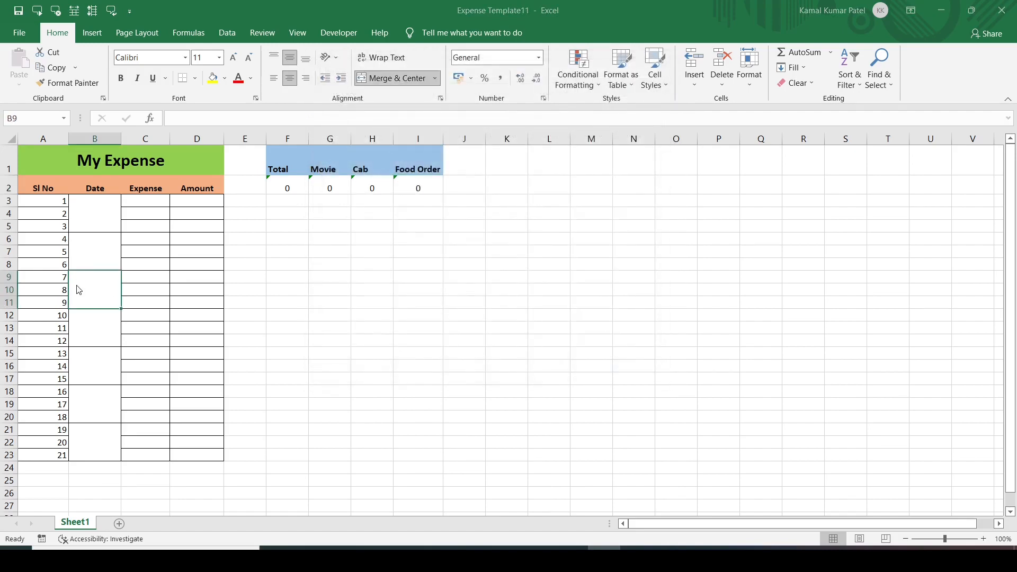
key("ctrl+1")
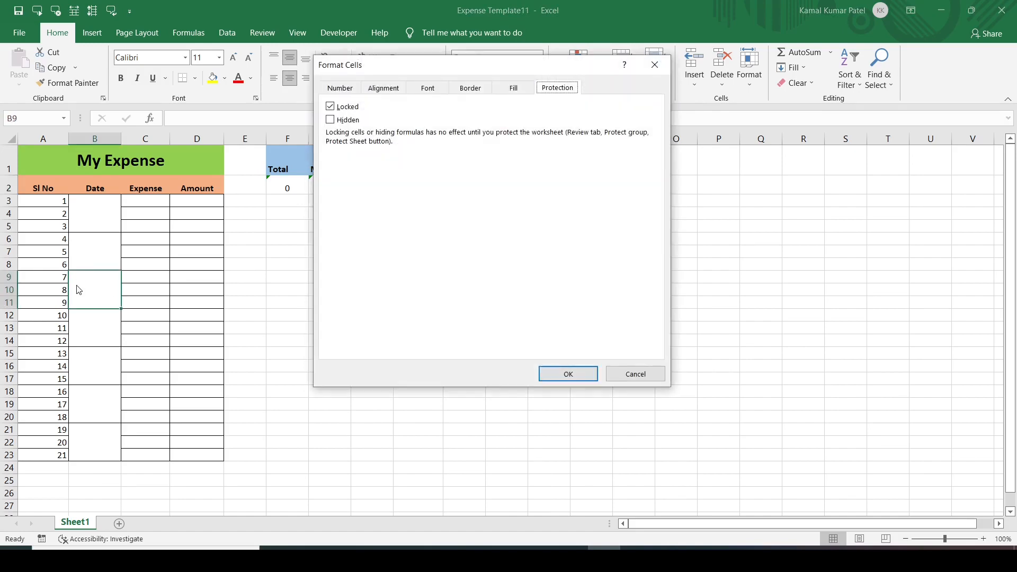
left_click(655, 65)
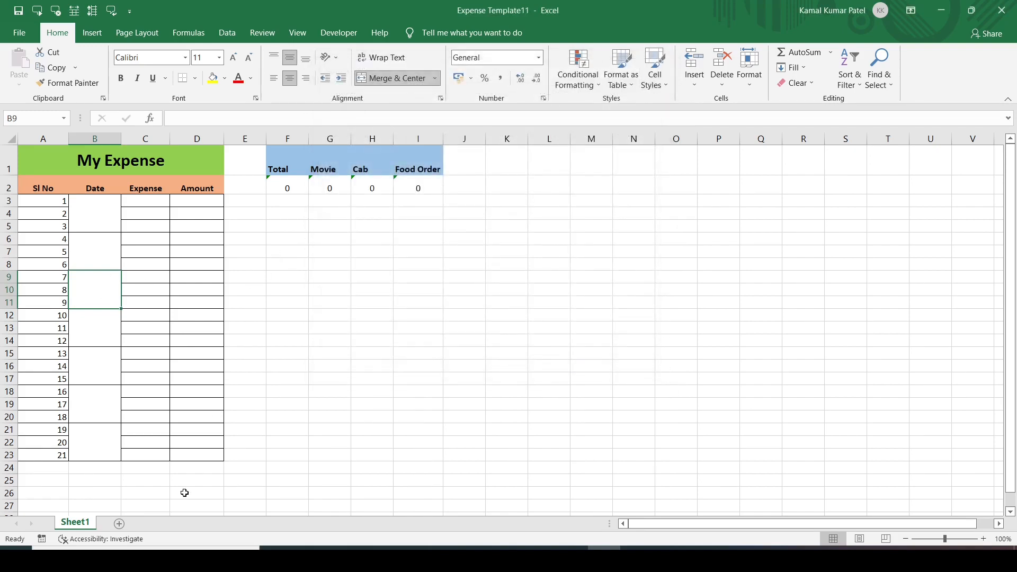
Turn on Protect Sheet for Sheet1 with a password, re-entering it to confirm.
right_click(76, 525)
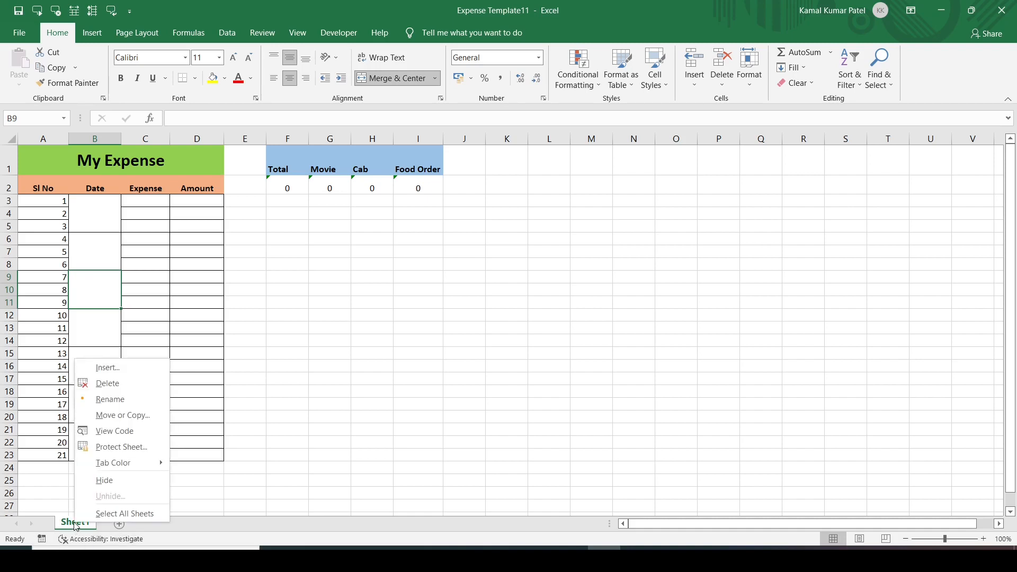
left_click(121, 447)
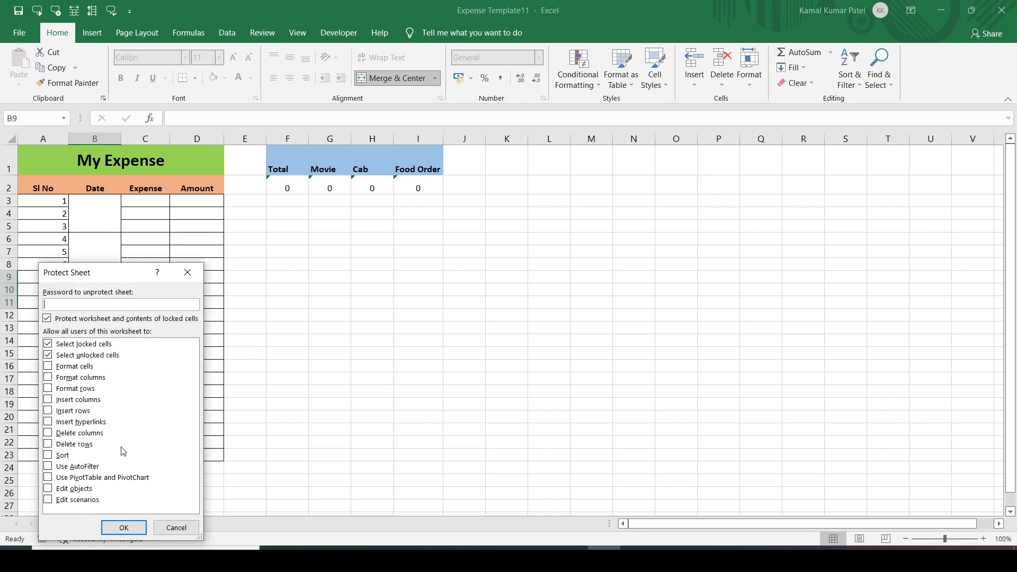
key("Return")
type("1")
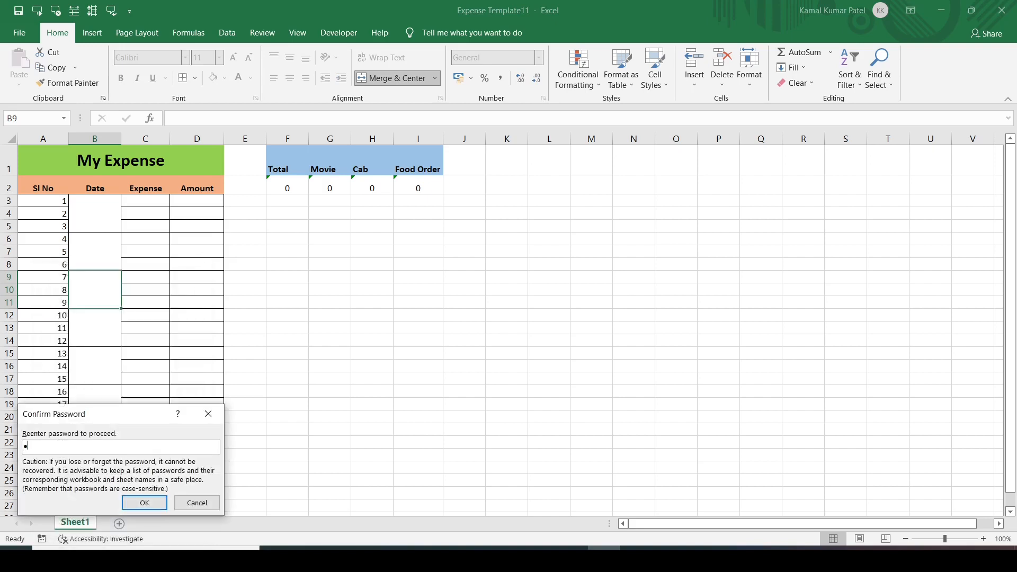
key("Return")
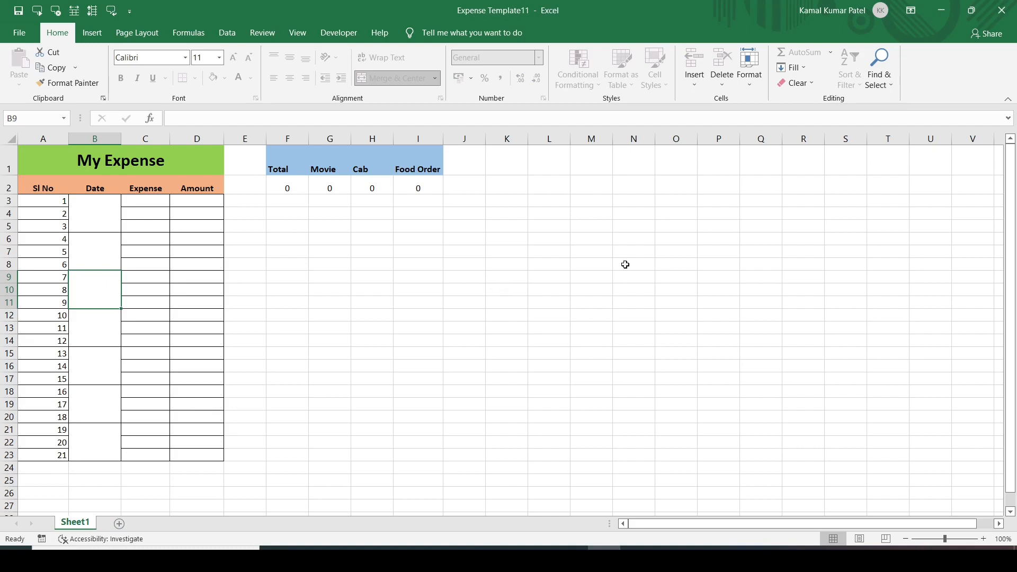
left_click(844, 269)
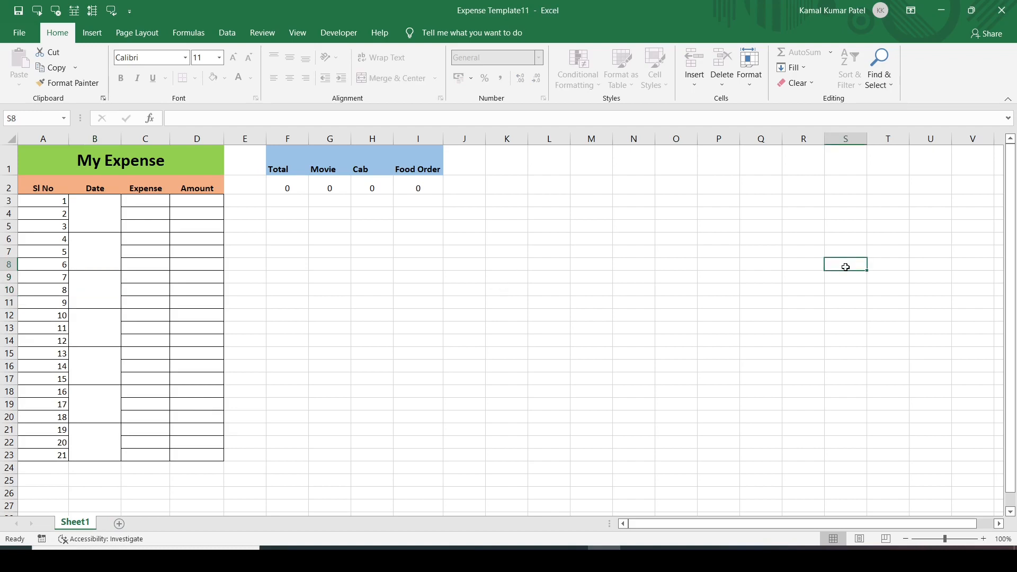
double_click(848, 270)
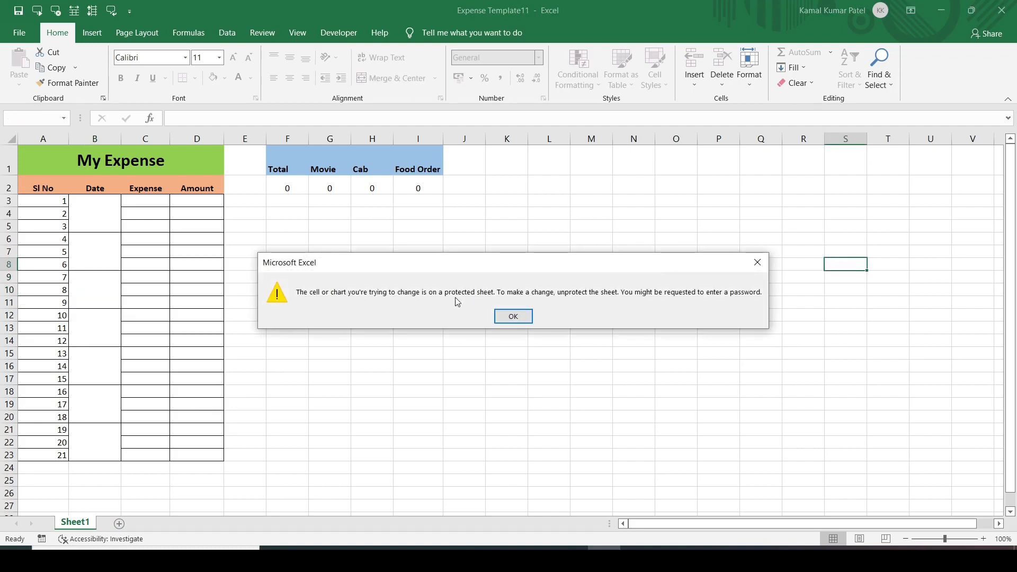
left_click(513, 317)
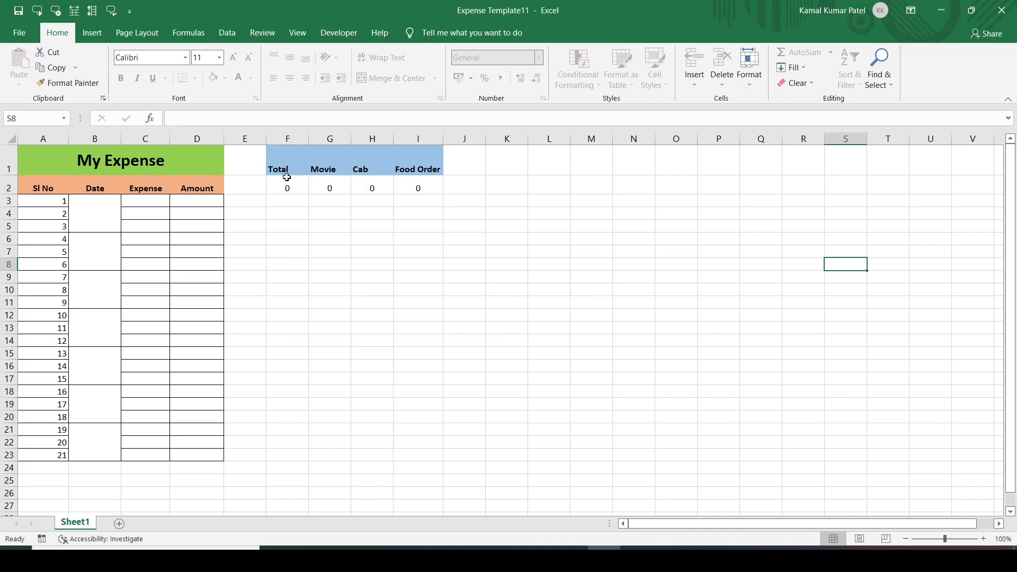
double_click(283, 184)
key("Escape")
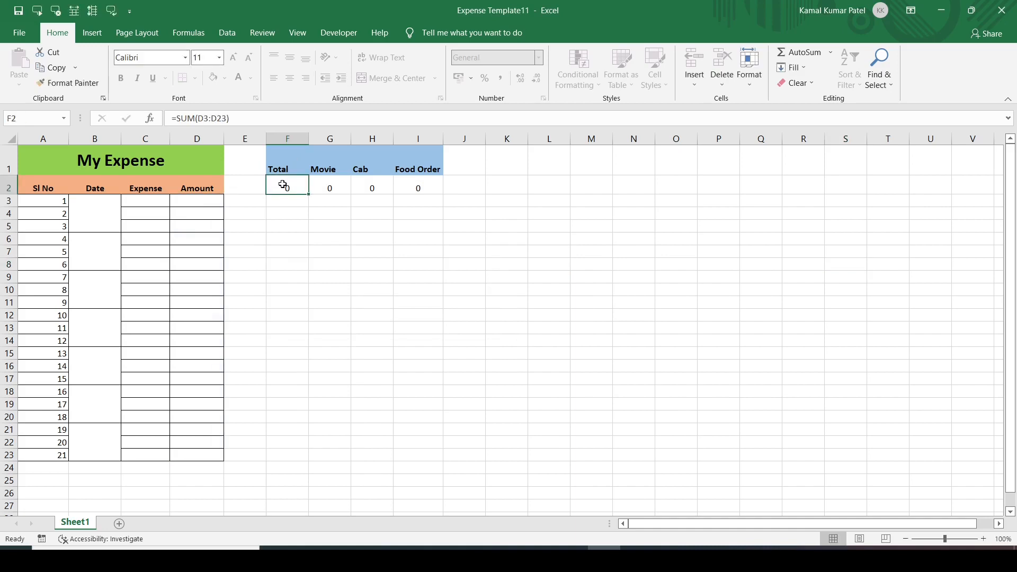
left_click_drag(289, 159, 425, 184)
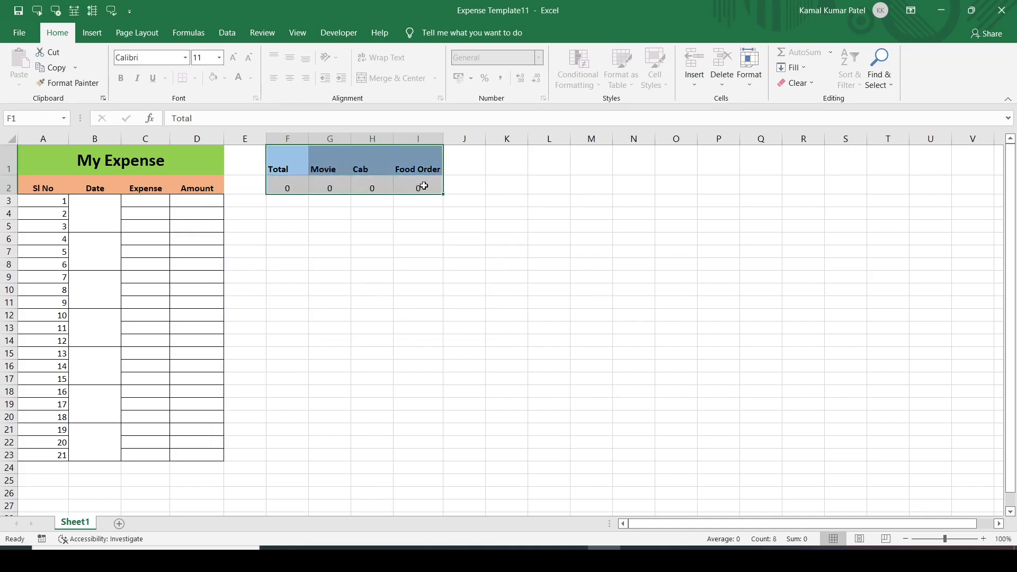